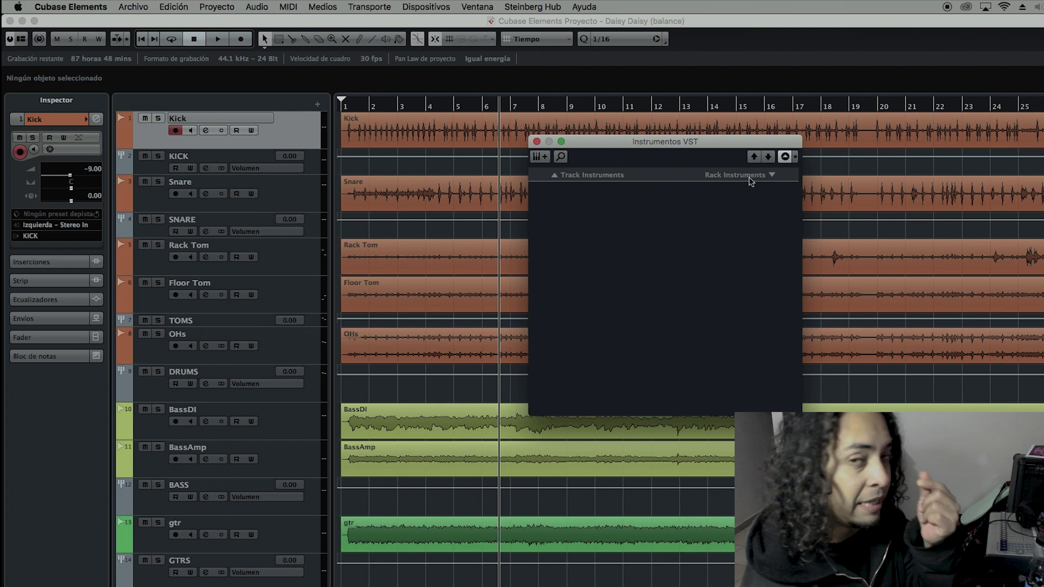
Load EZdrummer as a rack instrument with an assigned MIDI track, and close the instrument windows
left_click(753, 179)
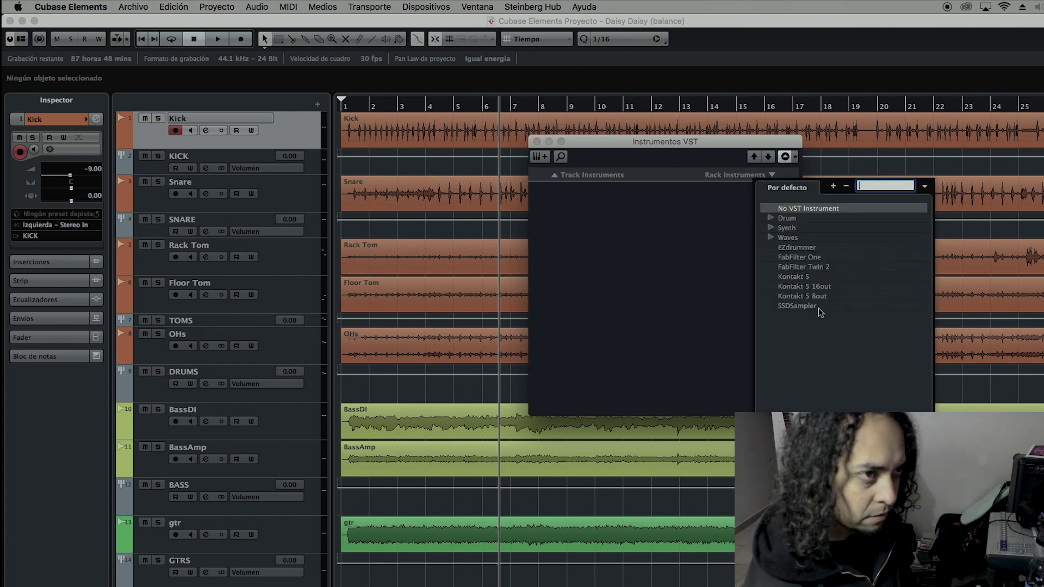
left_click(805, 248)
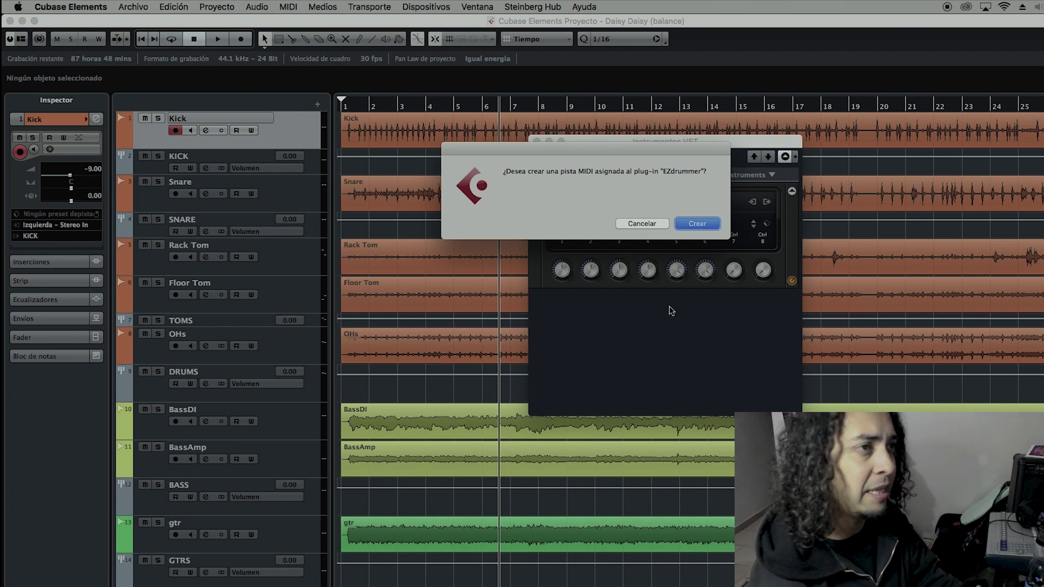
key("Return")
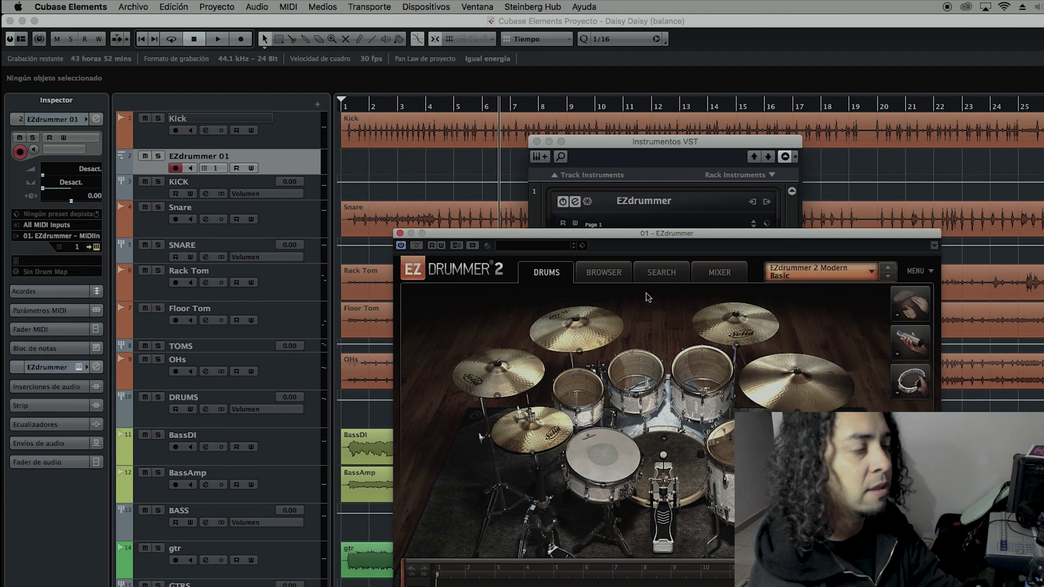
left_click(399, 234)
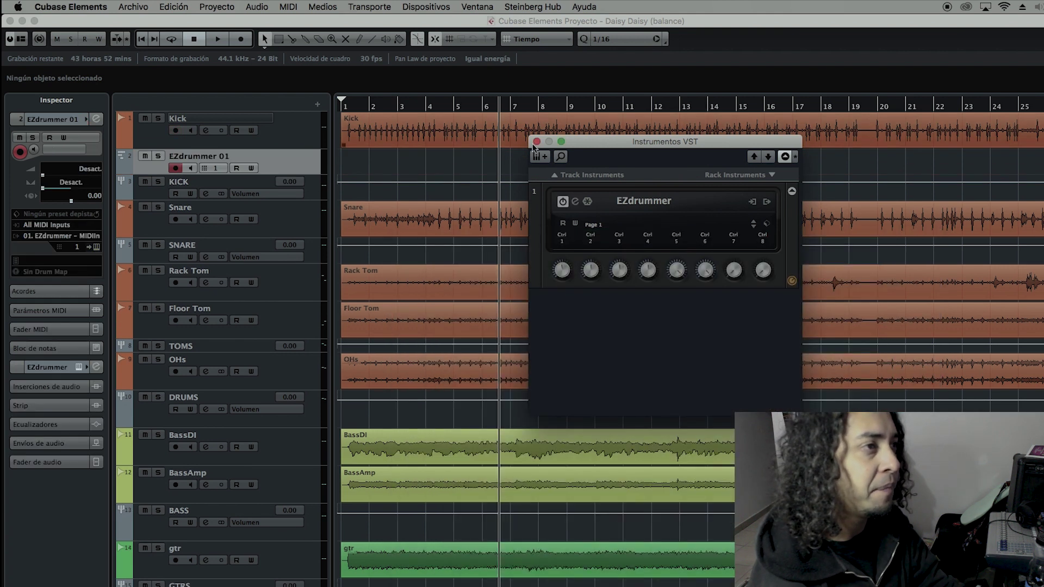
left_click(537, 142)
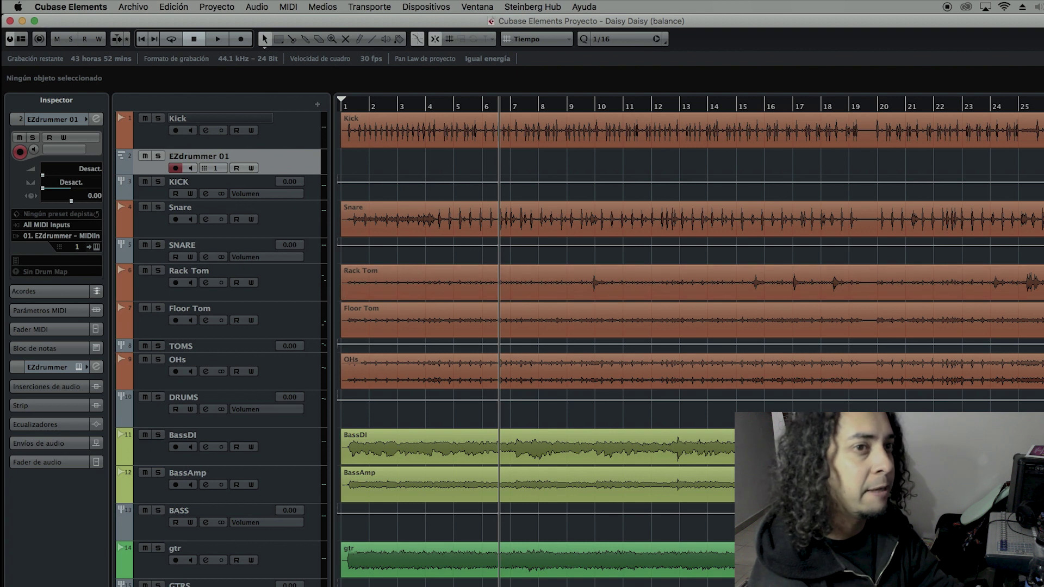
Move the EZdrummer instrument tracks directly below the EZdrummer 01 MIDI track, and open the EZdrummer drum kit
scroll(544, 283, "down", 8)
left_click_drag(279, 528, 282, 187)
left_click(306, 175)
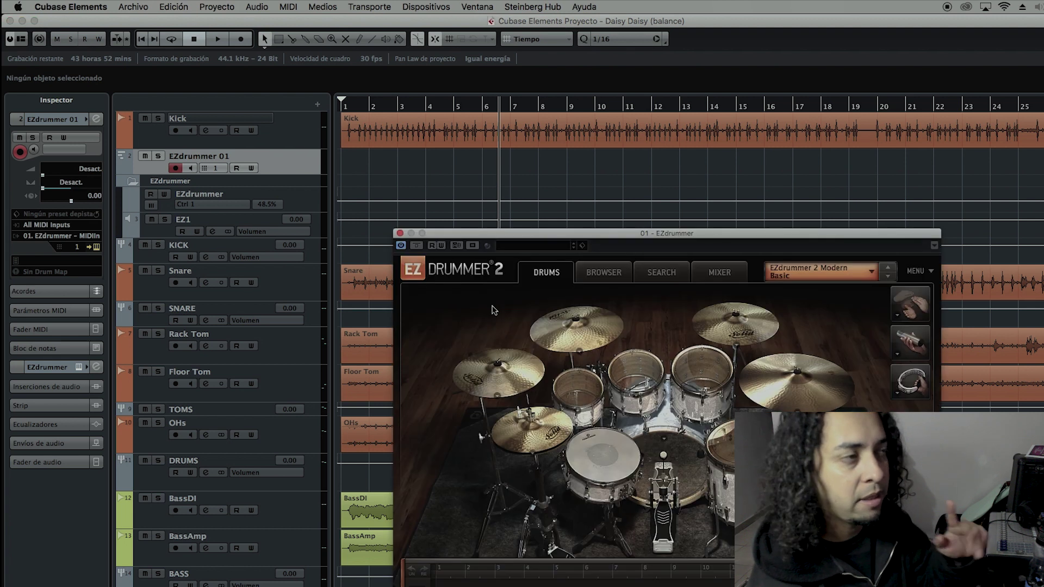
Remove Racktom 1, Racktom 2 and Racktom 3 from the drum kit by setting each to None
left_click(578, 412)
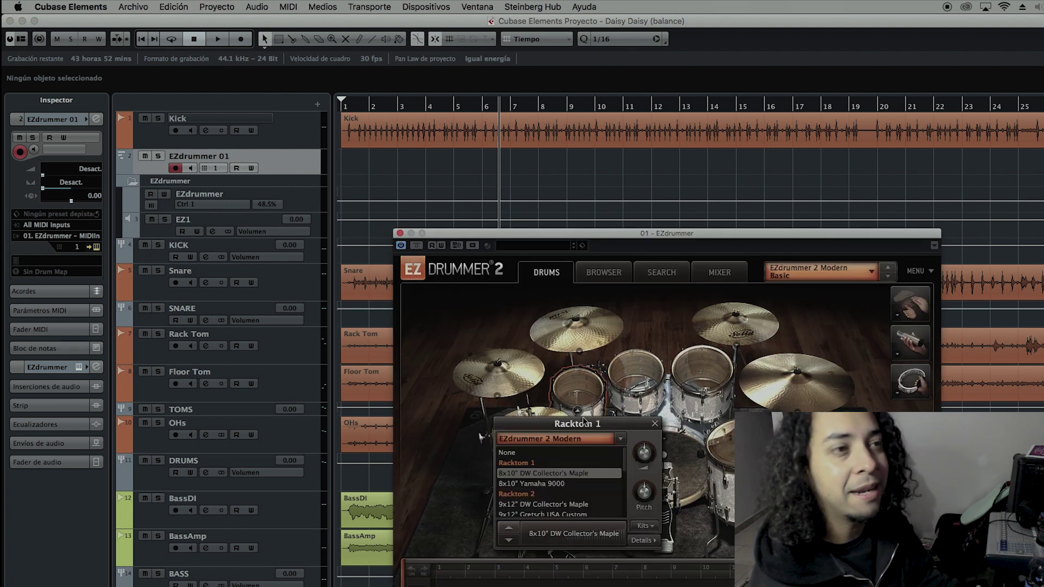
left_click(641, 397)
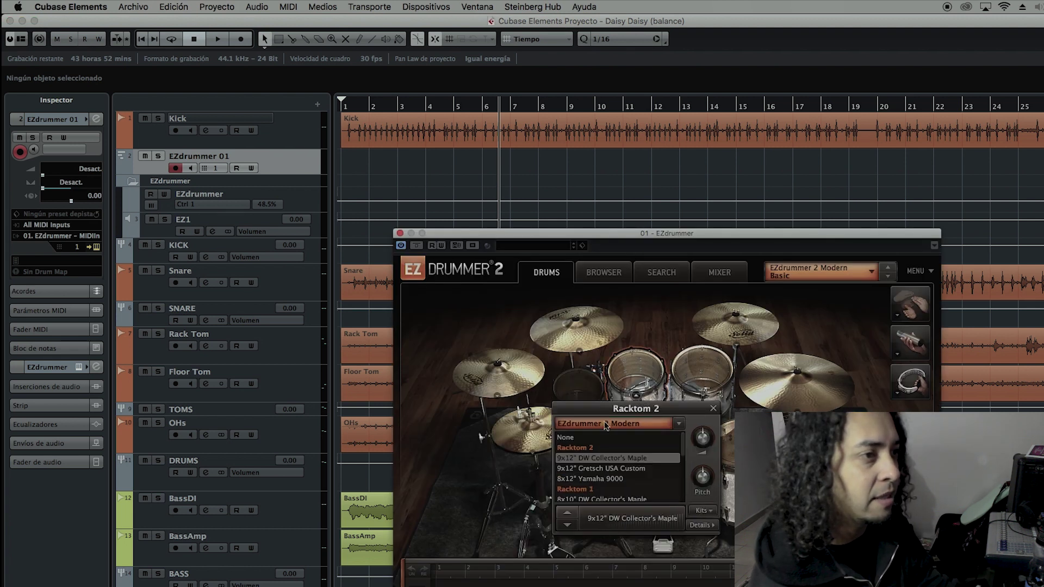
left_click(703, 399)
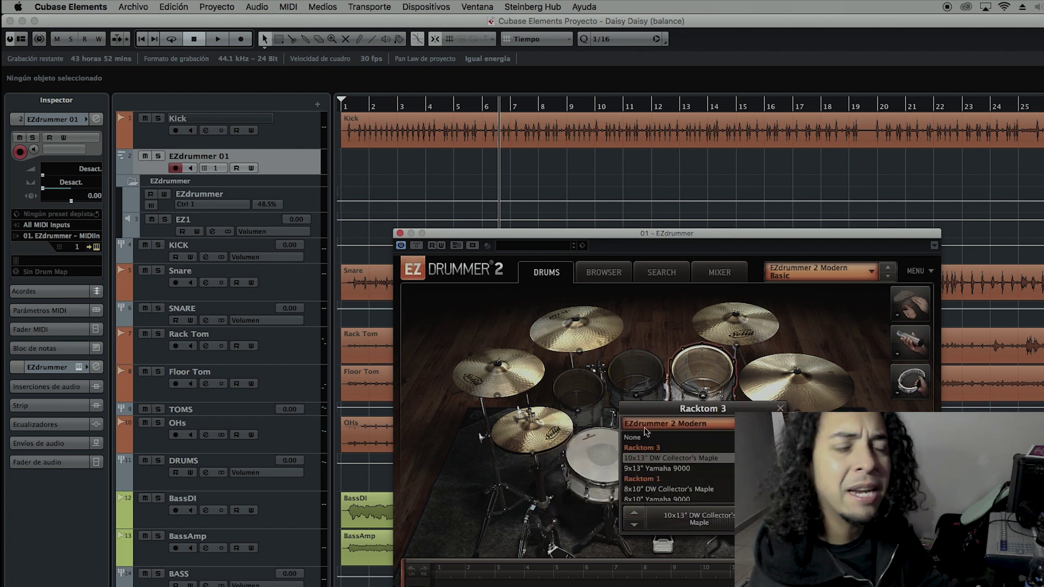
Remove the Hi-Hat and Cymbals 1, 2 and 3 from the drum kit by setting each to None
left_click(533, 453)
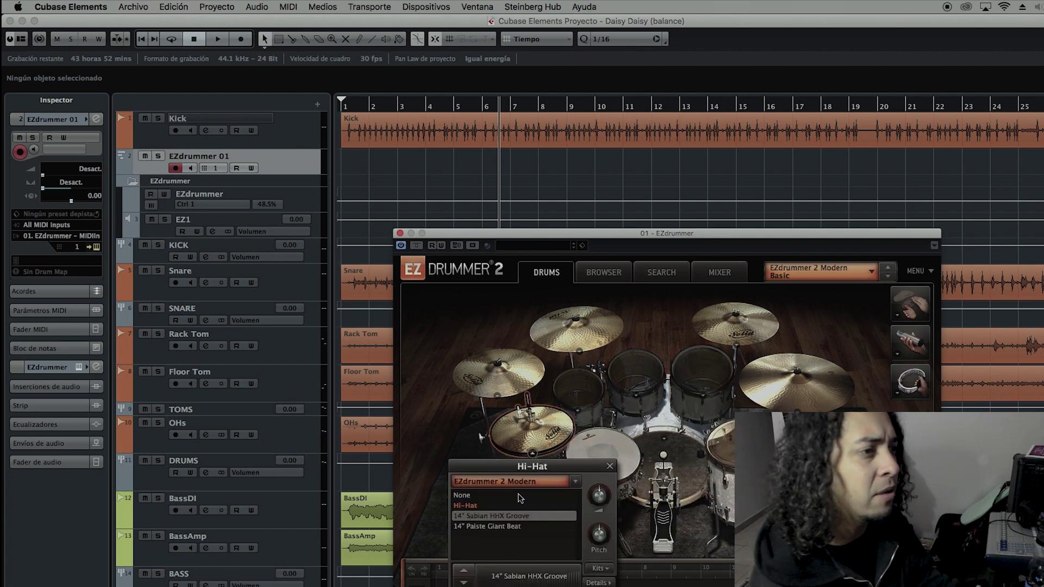
left_click(498, 383)
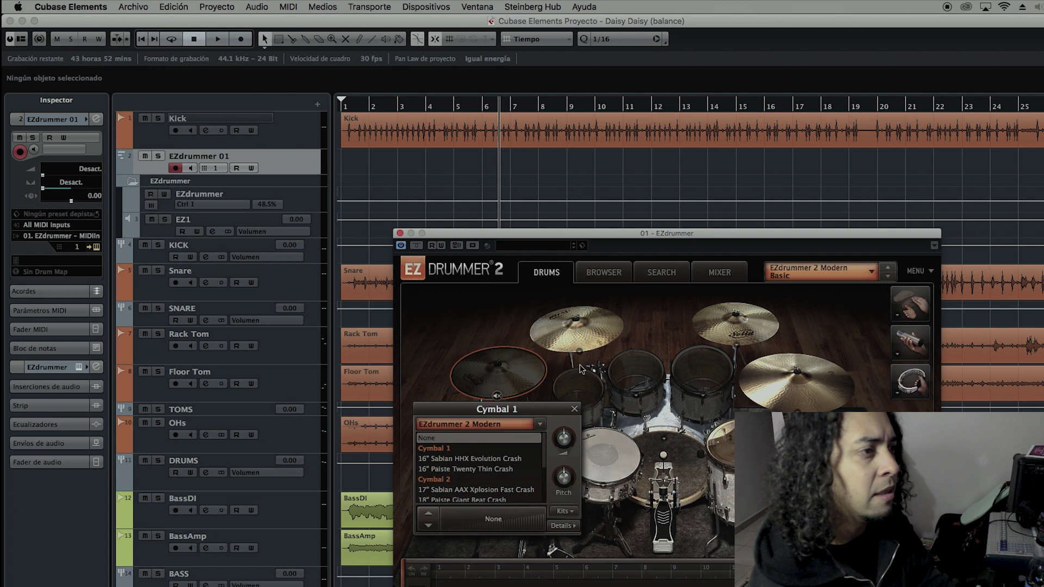
left_click(577, 343)
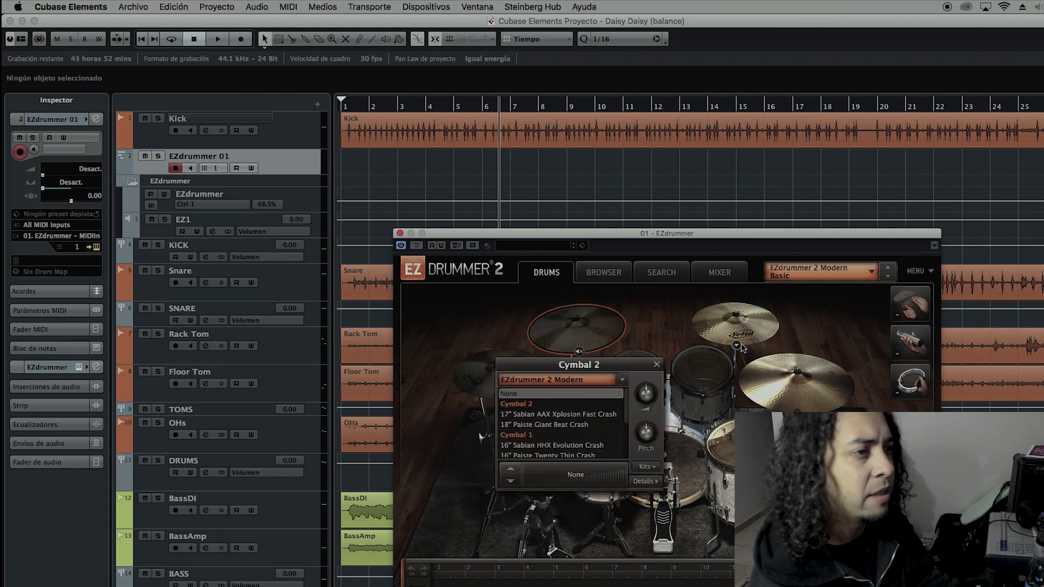
left_click(741, 344)
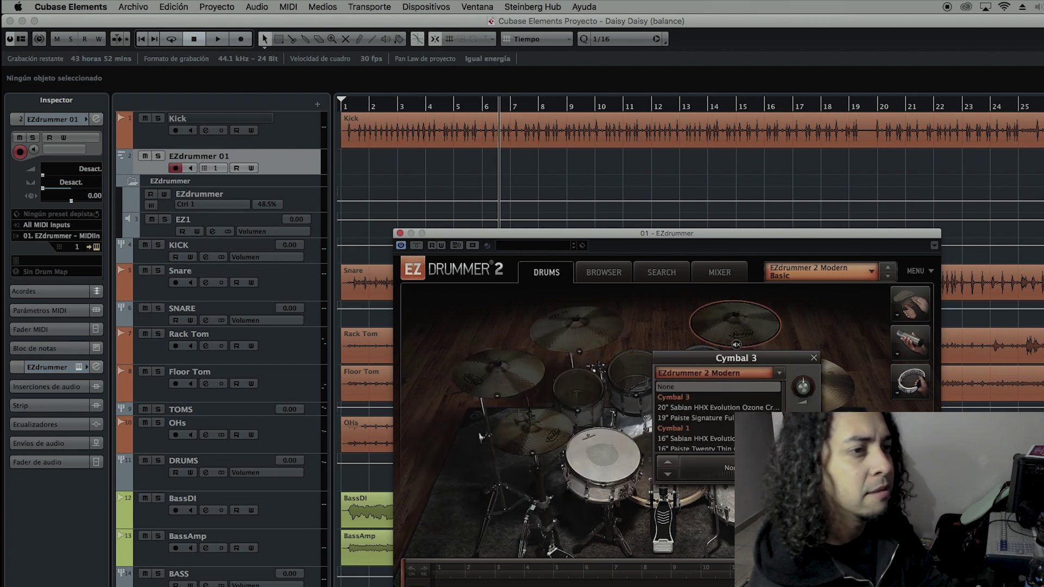
left_click(813, 358)
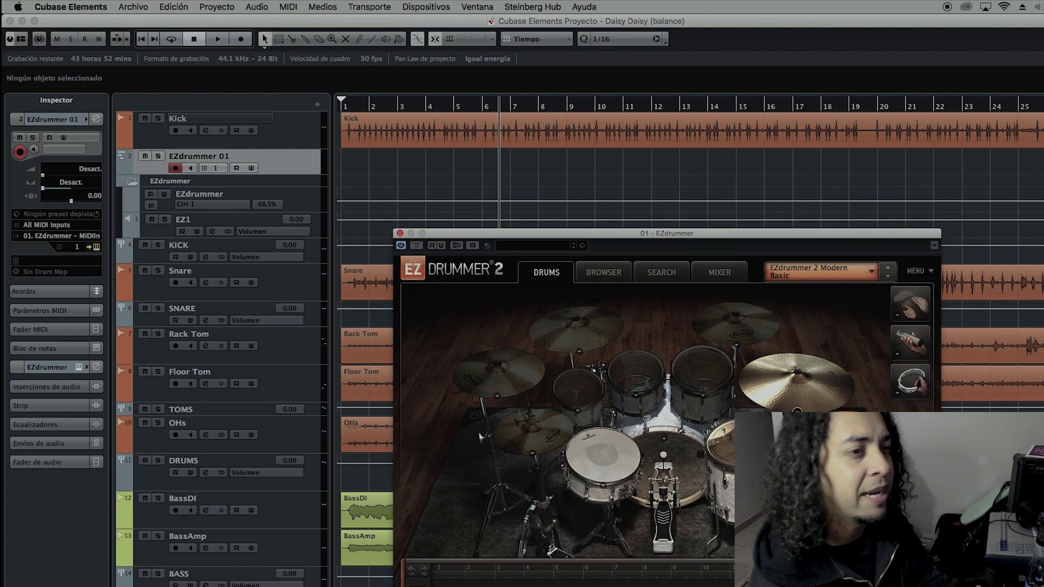
Set the ride cymbal and the floor toms to None, keeping only the kick and snare in the kit
left_click(796, 409)
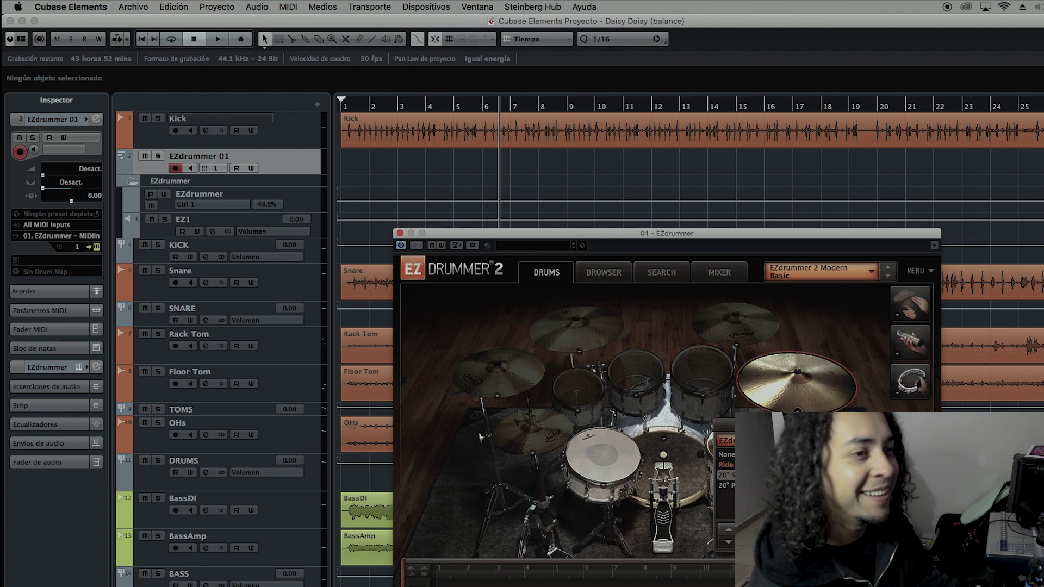
left_click(649, 382)
left_click(739, 467)
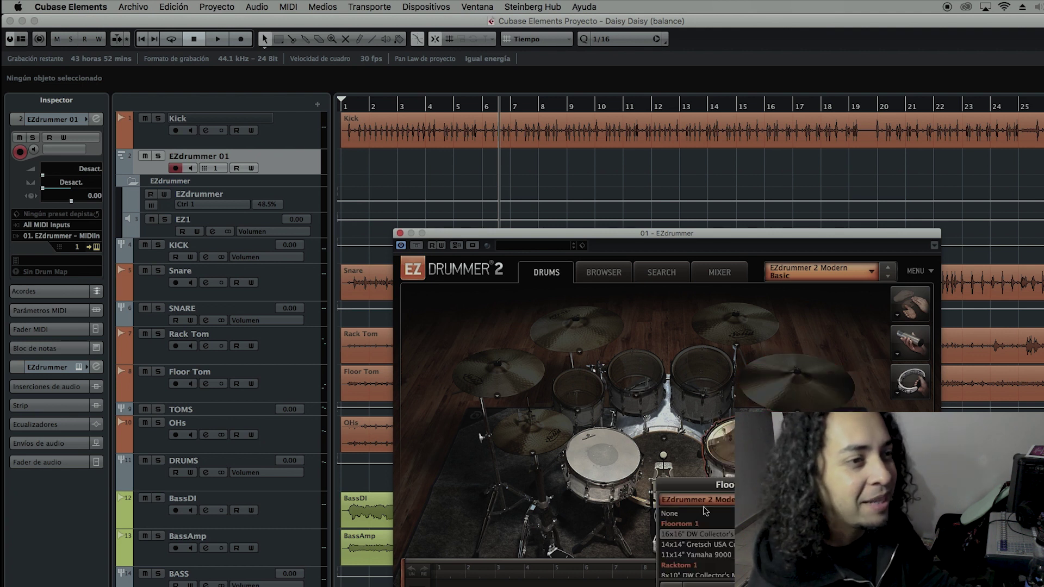
left_click(706, 514)
left_click(801, 467)
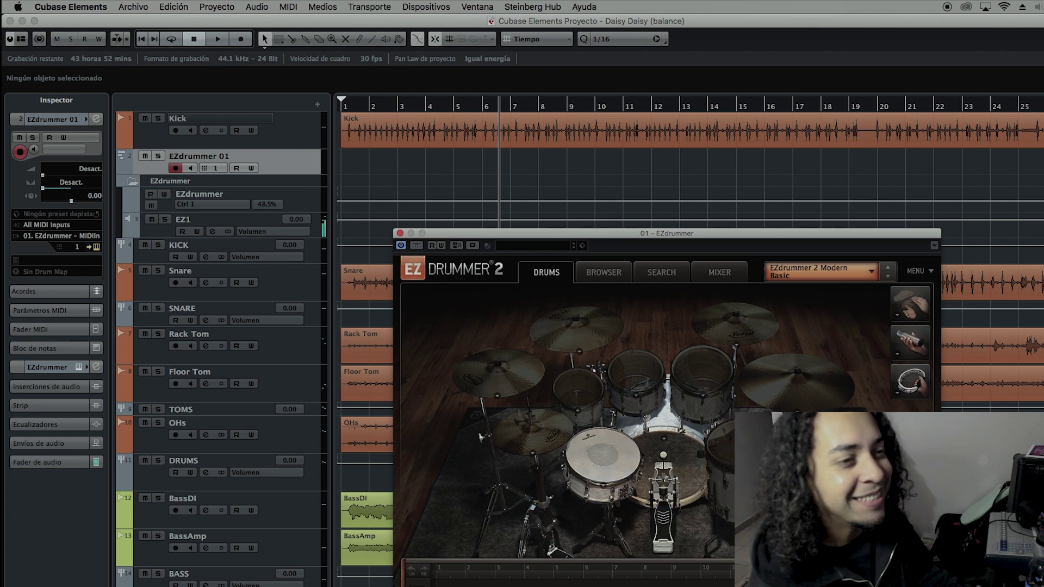
left_click(801, 513)
left_click(768, 560)
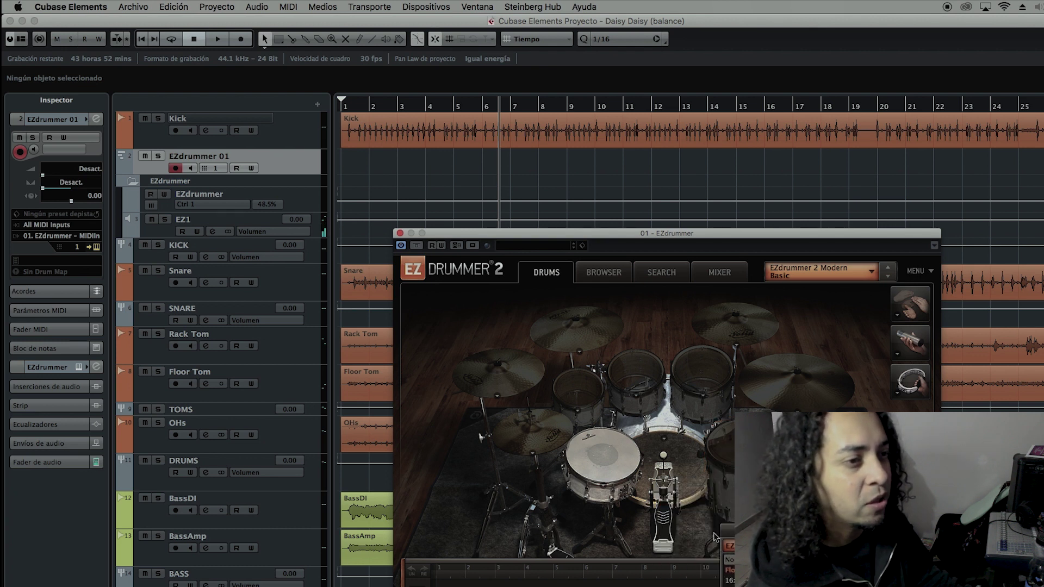
Audition the kick and snare, choose the second 6x14" Gretsch USA Custom snare, and close the drum kit window
left_click(676, 480)
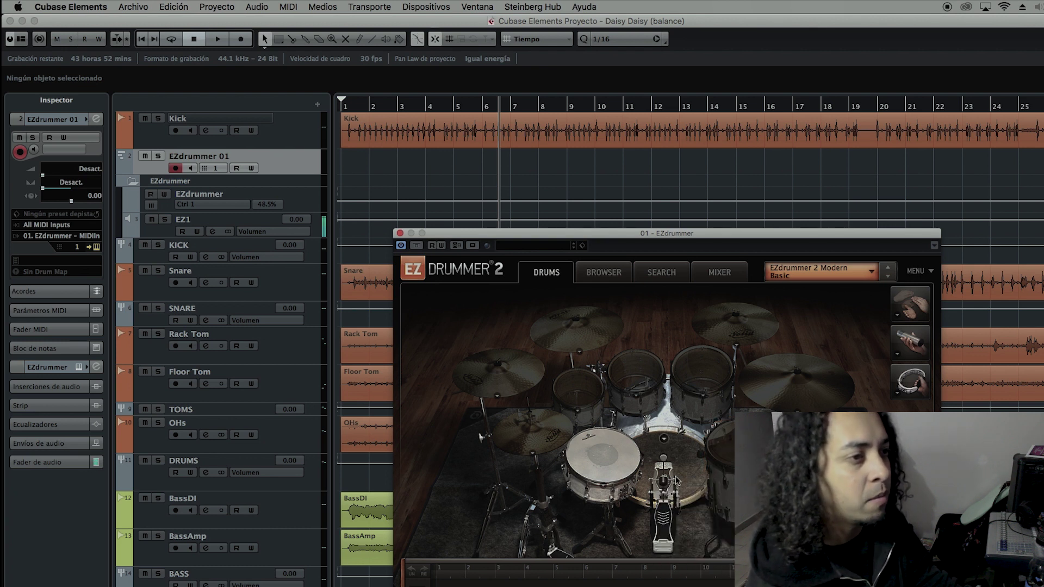
left_click(664, 439)
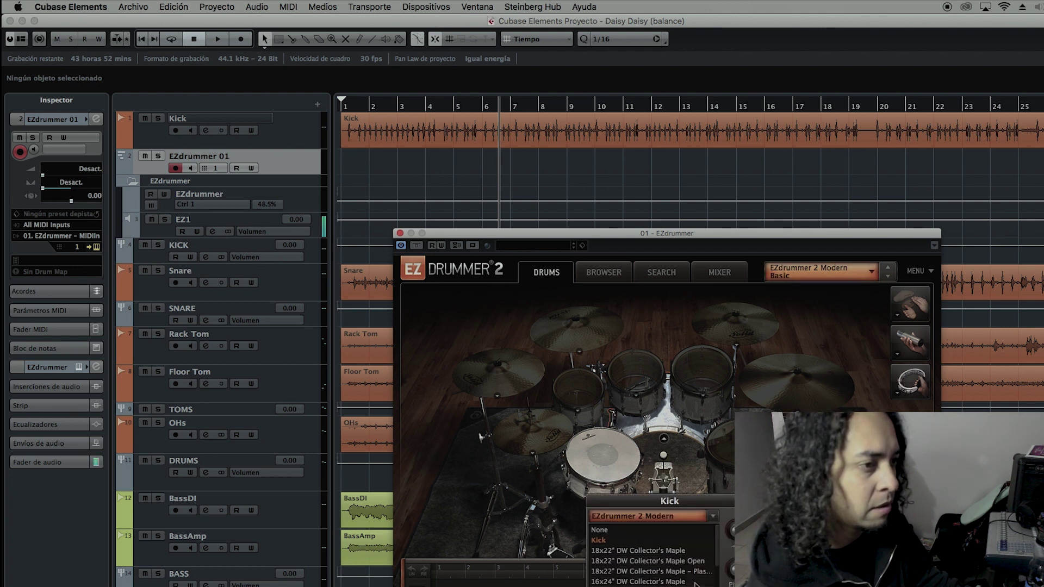
left_click(602, 485)
left_click(612, 558)
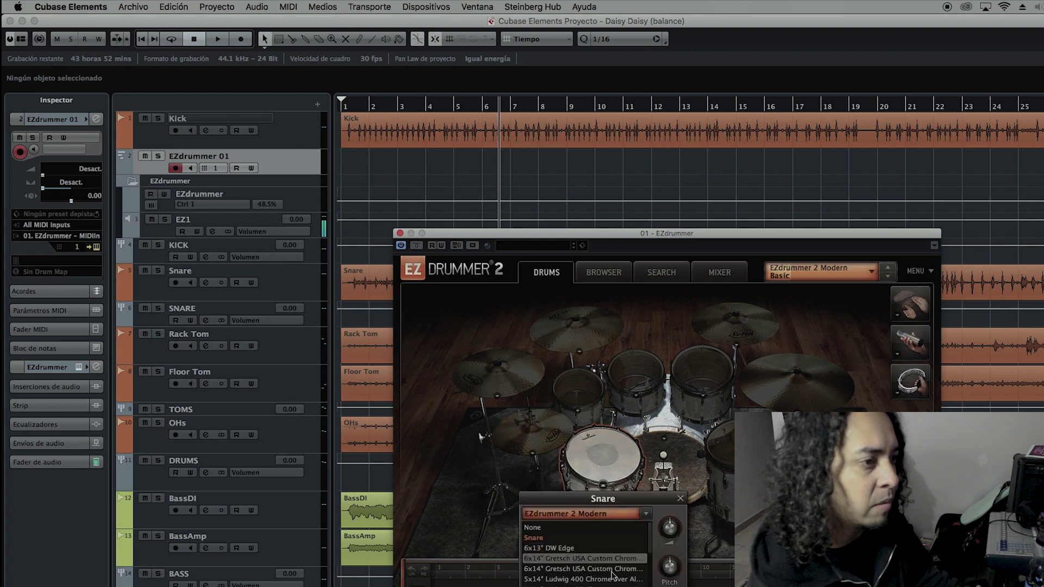
left_click(613, 569)
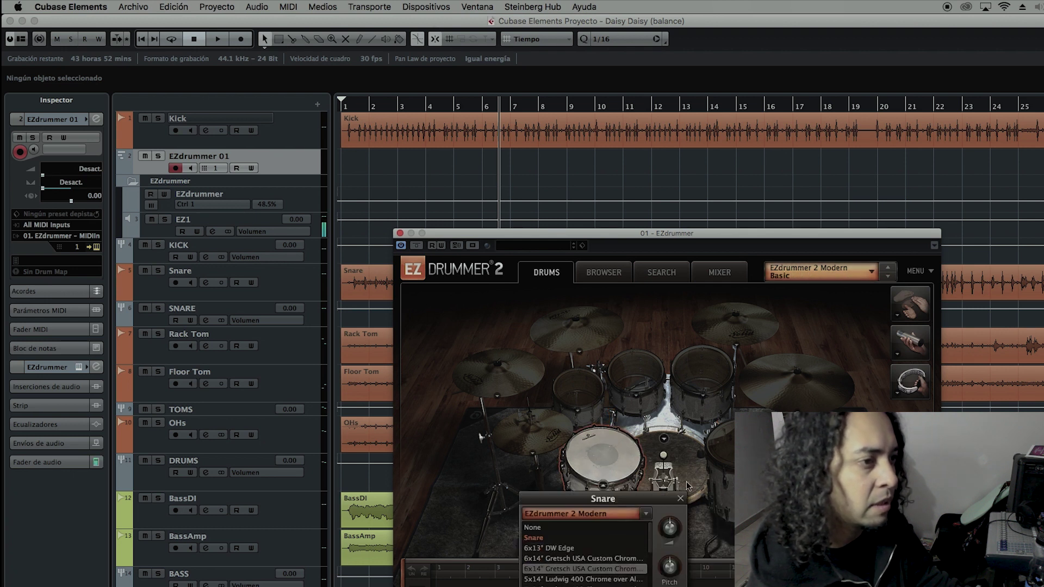
left_click(670, 478)
left_click(598, 448)
left_click(596, 446)
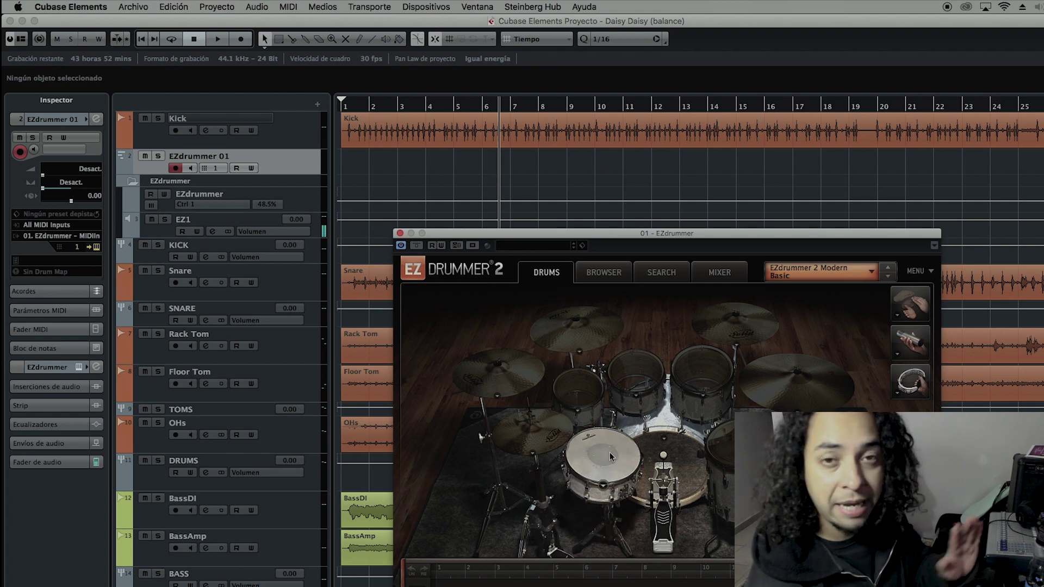
left_click(400, 235)
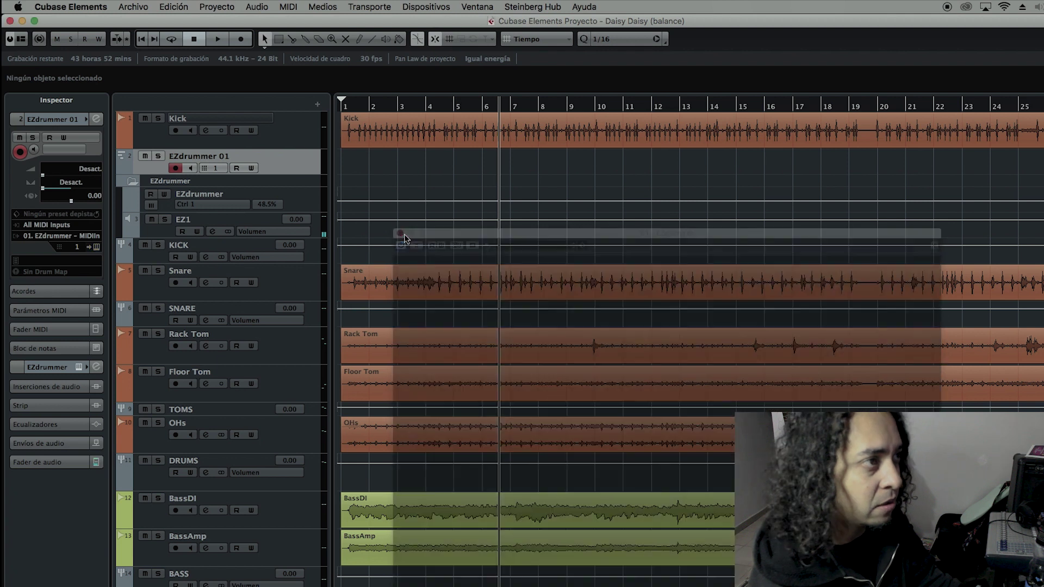
left_click(364, 121)
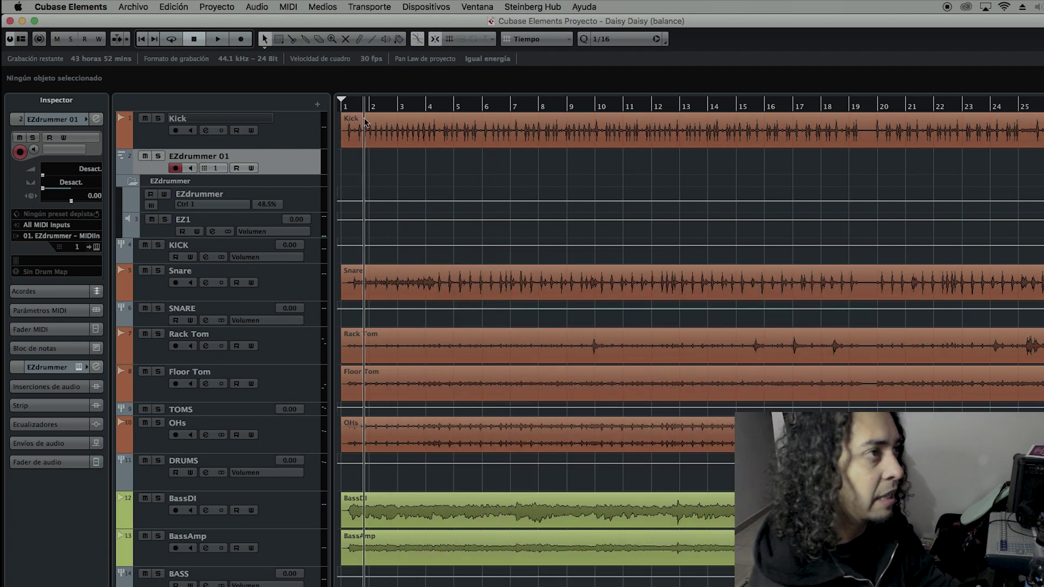
double_click(424, 134)
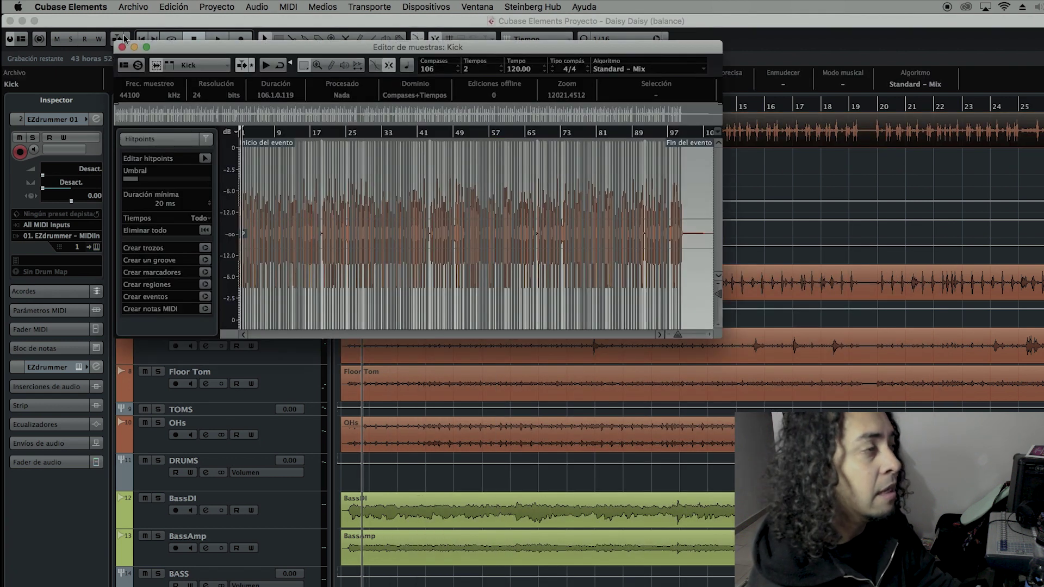
left_click(125, 47)
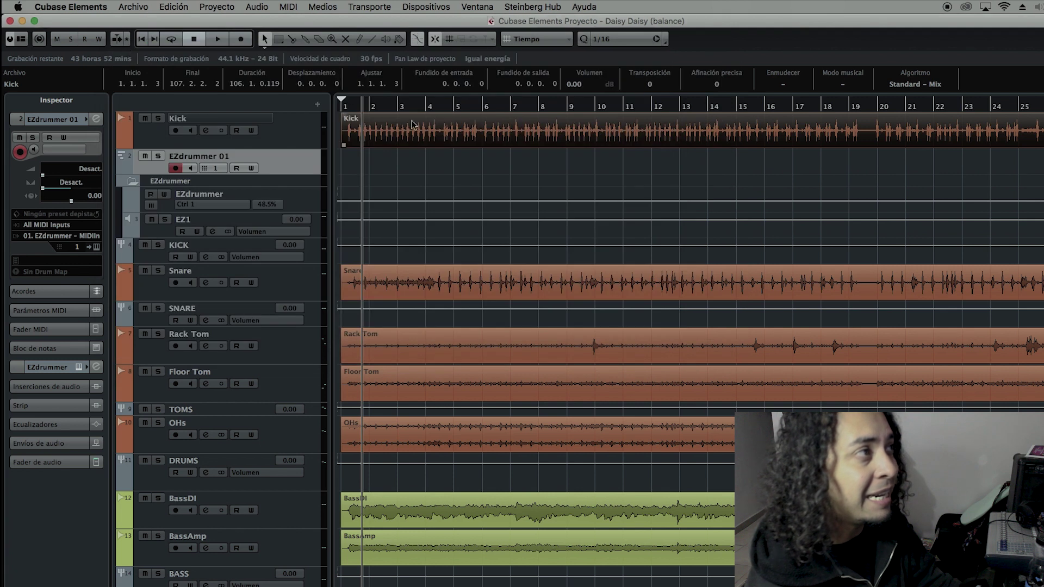
Open the Kick audio event in the sample editor and raise its hitpoint threshold slightly
double_click(450, 126)
left_click_drag(681, 334, 692, 334)
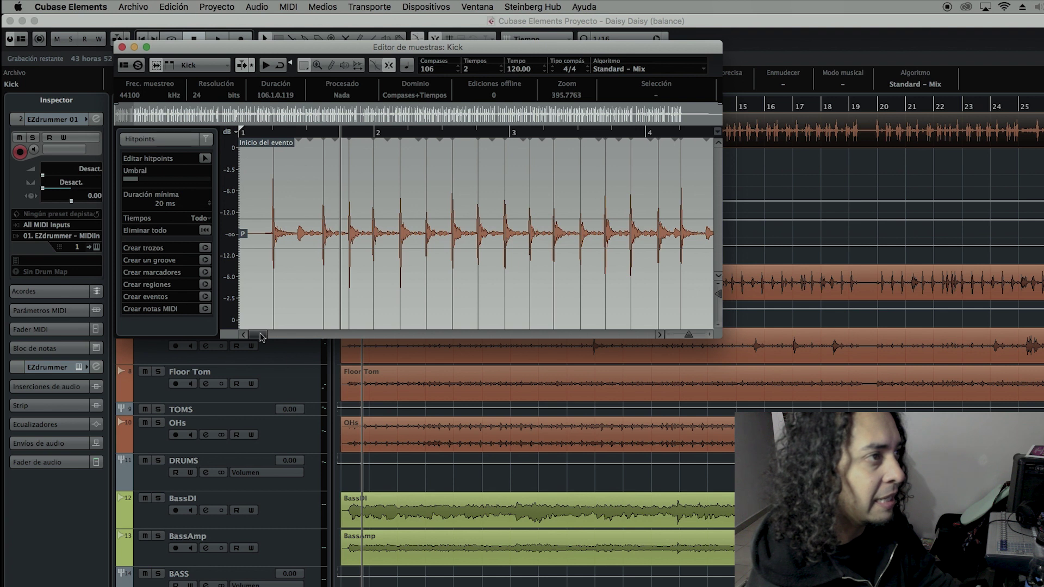
left_click_drag(259, 338, 266, 336)
mouse_move(138, 180)
left_mouse_down()
mouse_move(129, 185)
mouse_move(143, 181)
left_mouse_up()
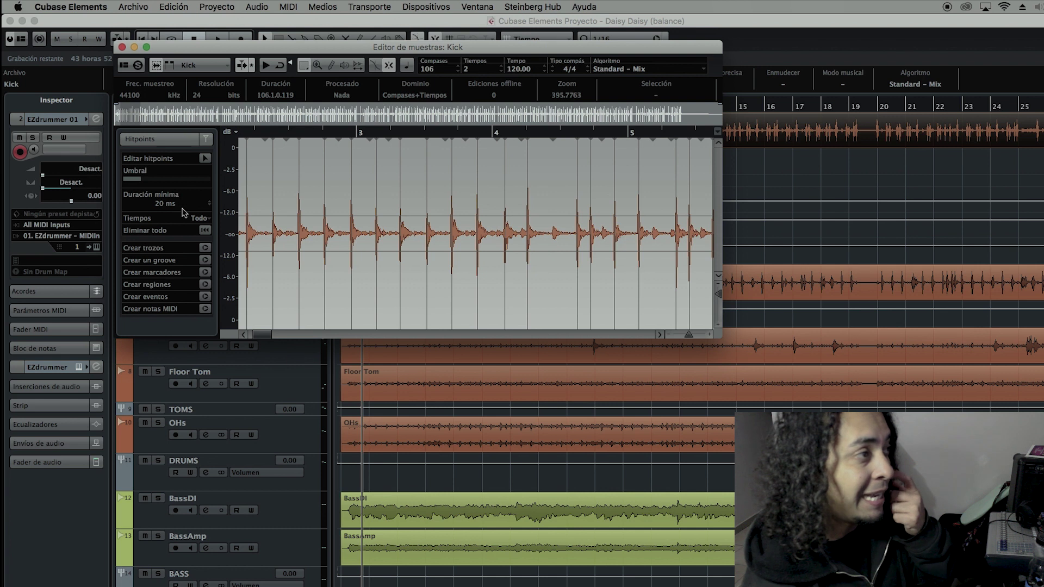
Convert the kick hitpoints to MIDI notes on the first selected track with fixed velocity 127, pitch C1 and length 1/8
left_click(205, 308)
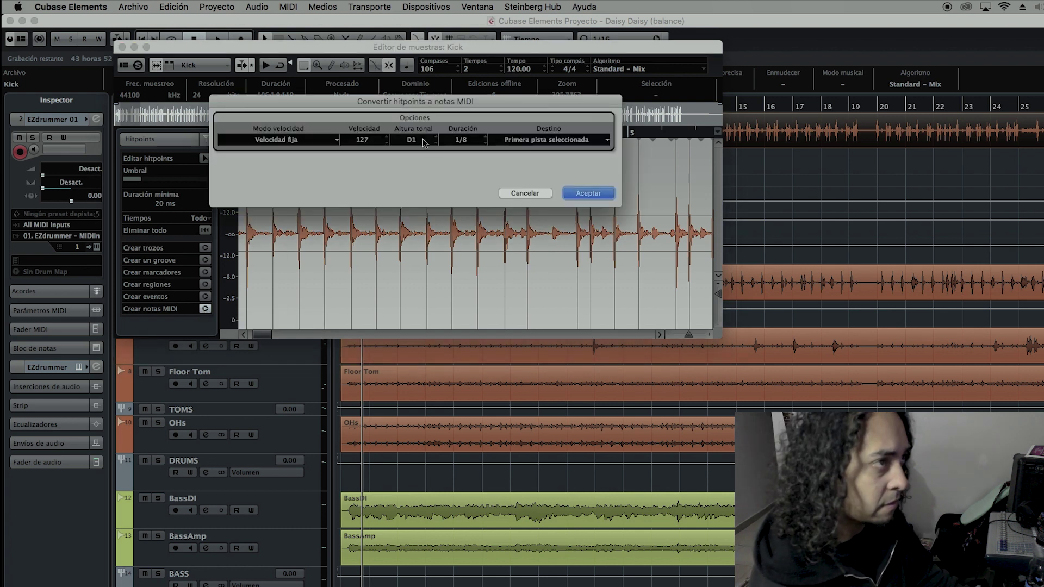
left_click(436, 143)
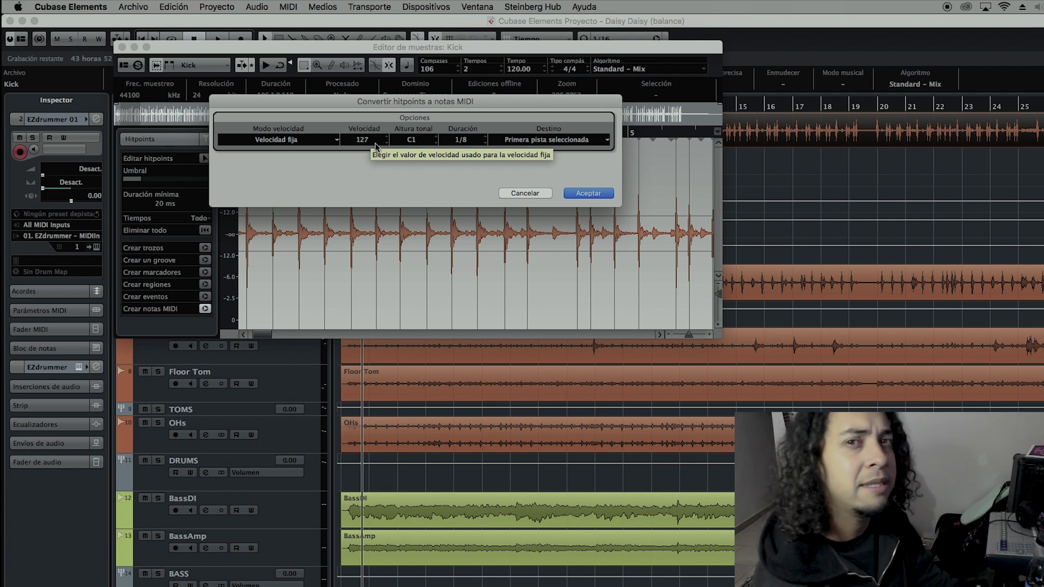
left_click(608, 193)
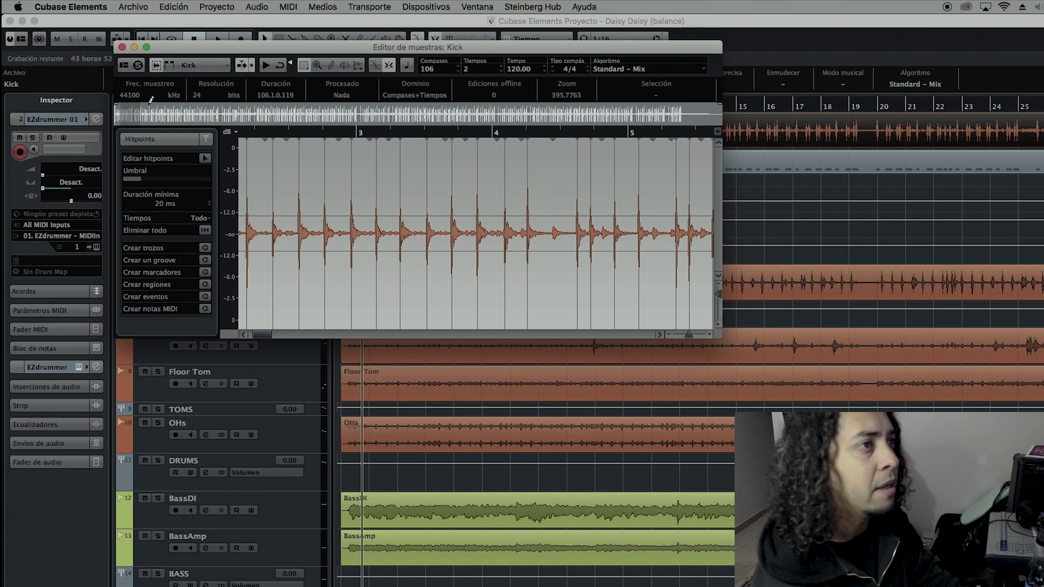
left_click(122, 47)
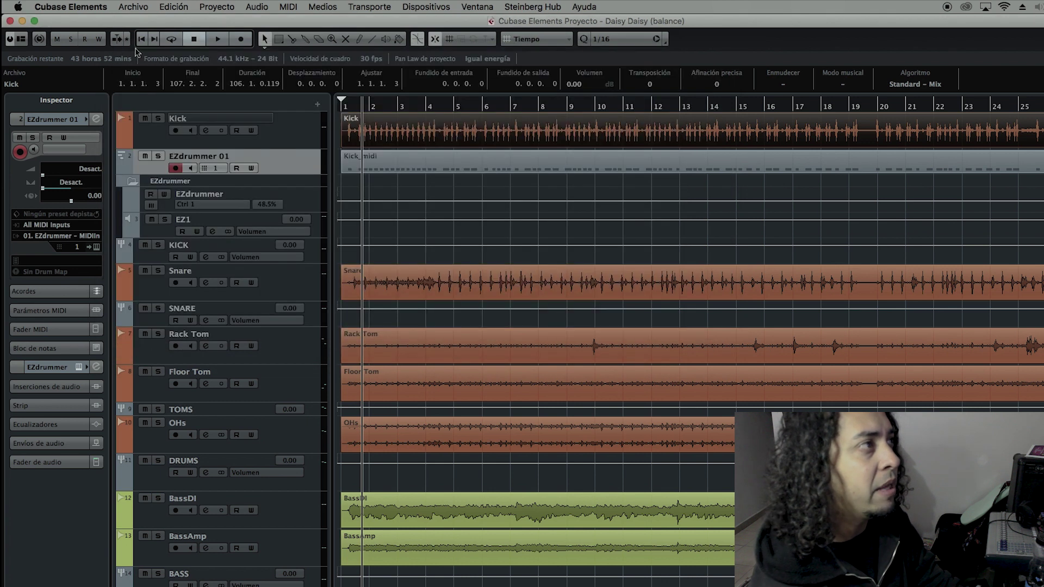
Assign the GM Map drum map to the EZdrummer 01 MIDI track
left_click(464, 184)
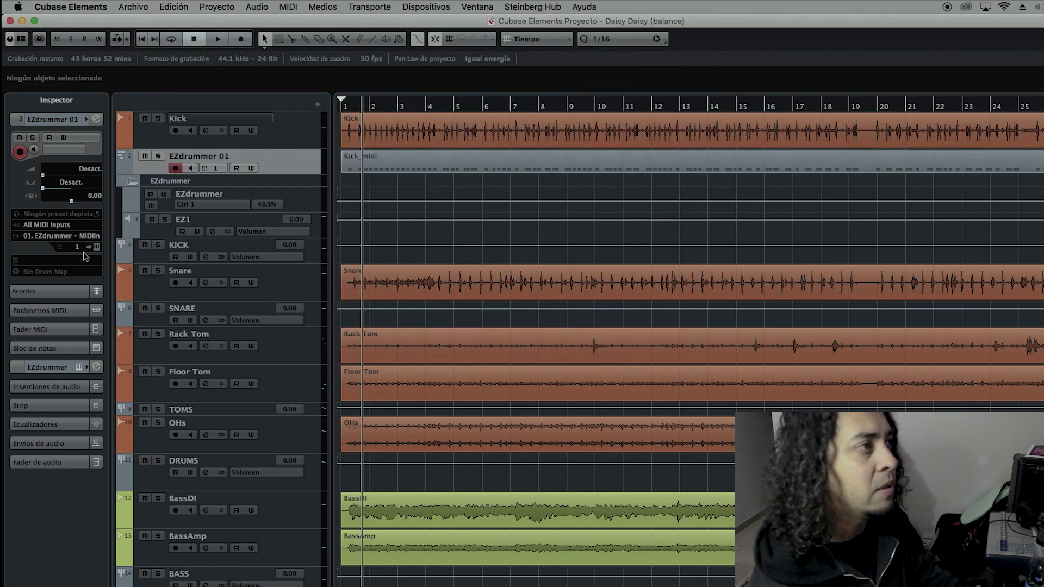
left_click(81, 272)
left_click(88, 285)
left_click_drag(356, 111, 348, 158)
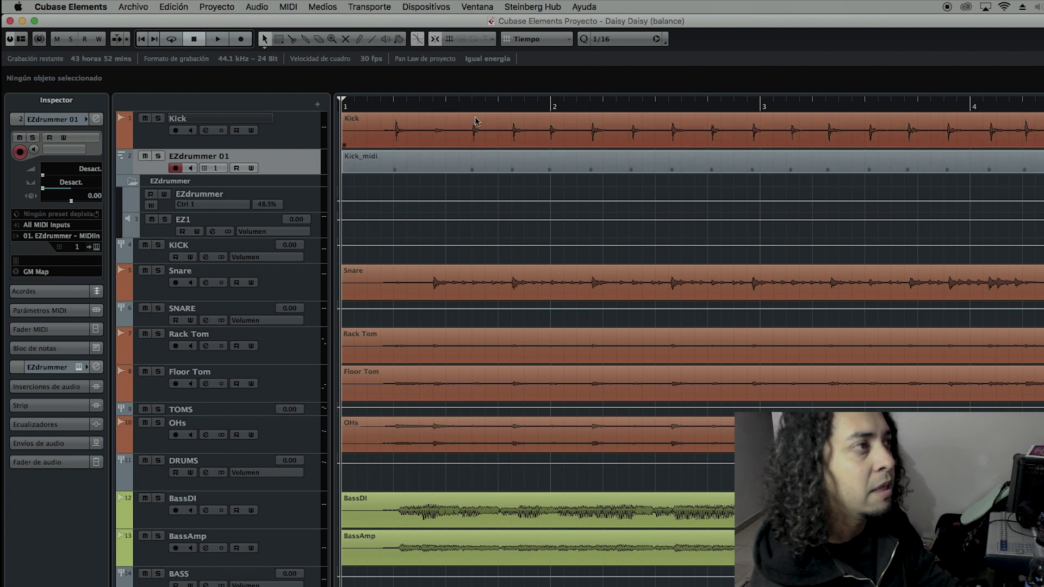
Compare playback with the EZdrummer 01 track muted and unmuted to hear the kick reinforcement
left_click(145, 157)
left_click(460, 107)
key("space")
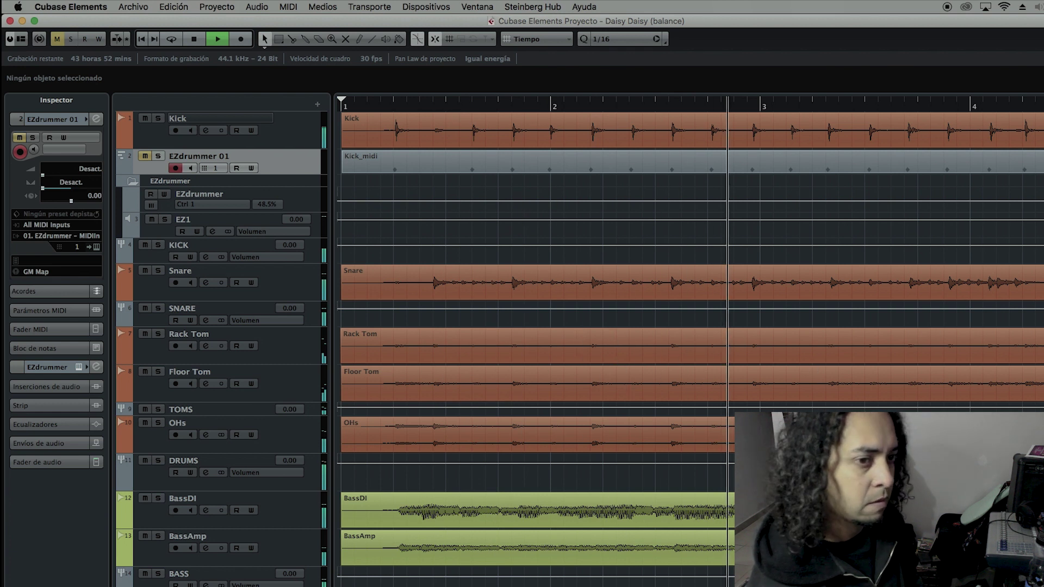
key("g")
key("g")
key("space")
left_click(145, 156)
key("space")
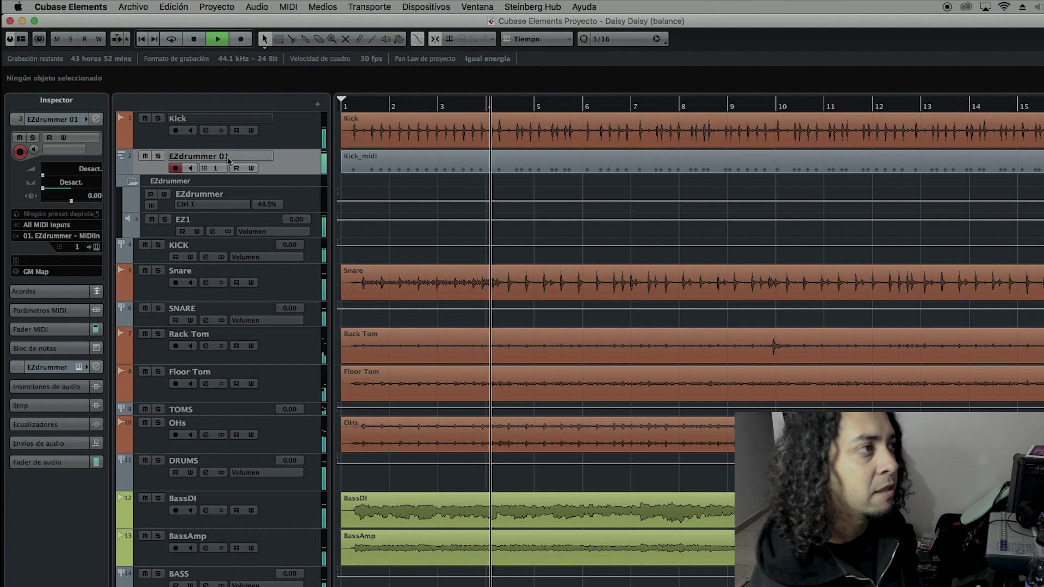
left_click(163, 229)
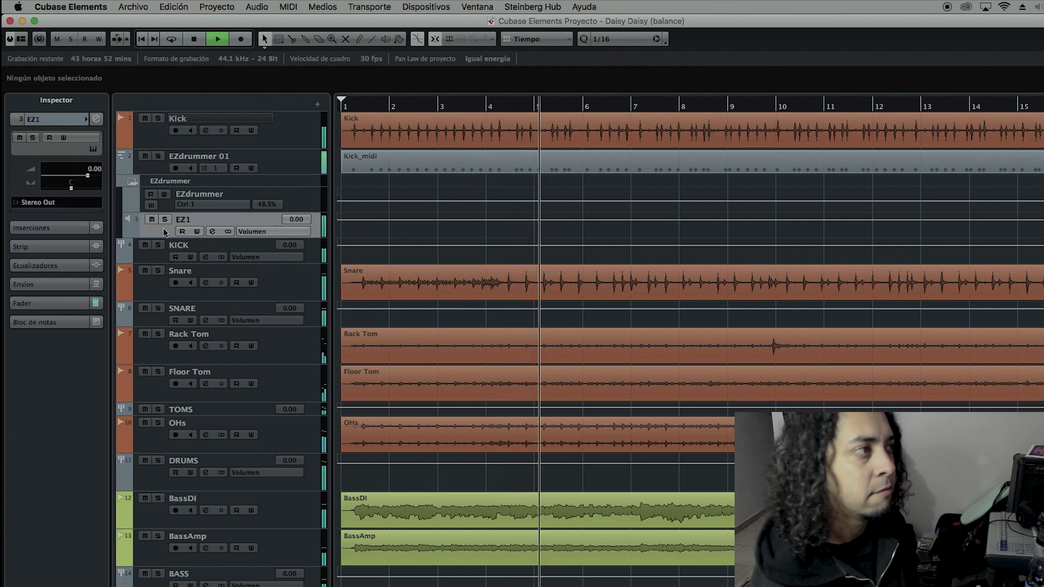
key("space")
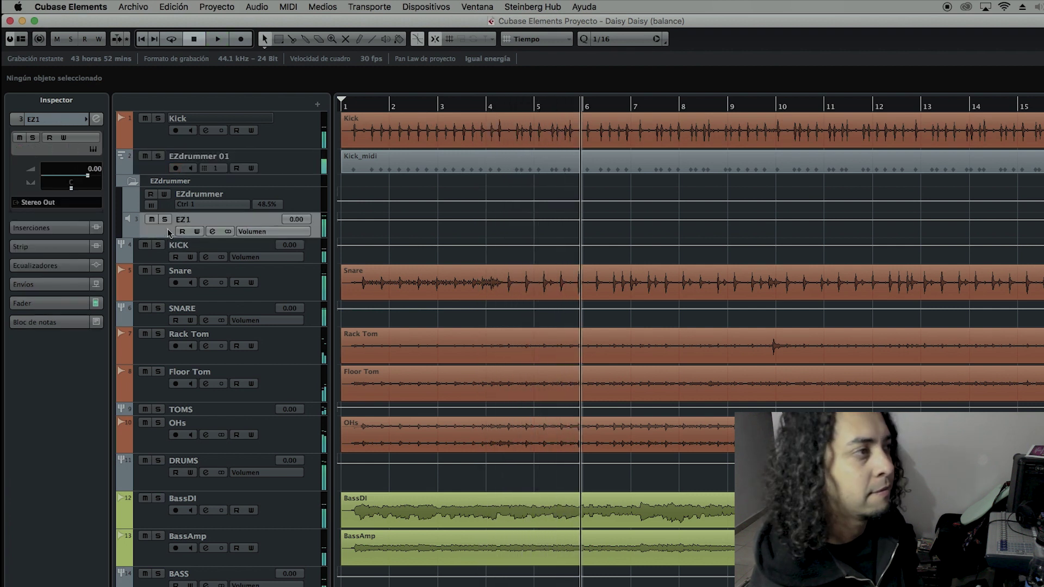
Duplicate the EZdrummer 01 track, delete the copied Kick_midi event, and move the duplicate track directly below Snare
left_click(282, 164)
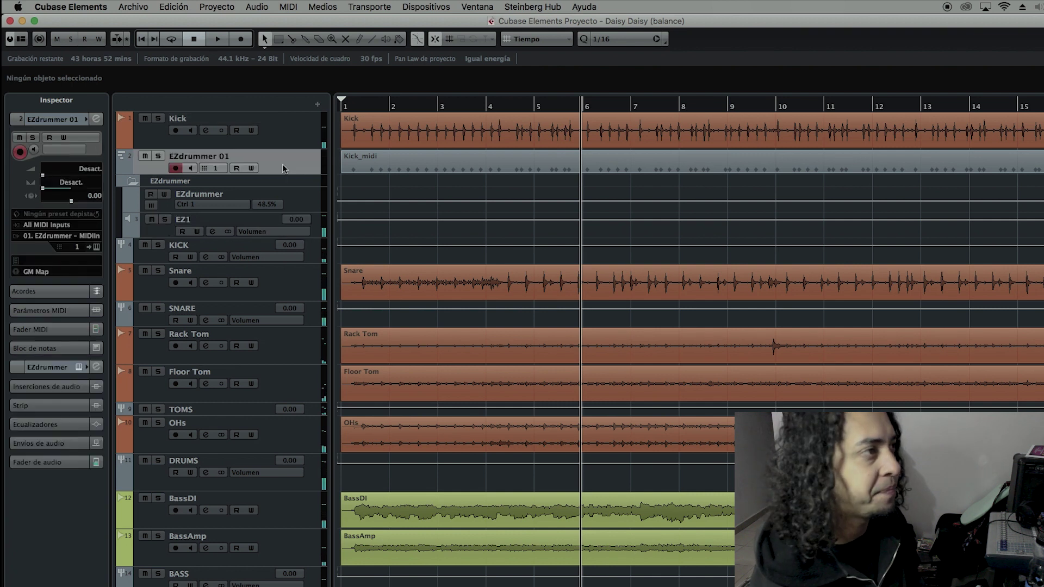
right_click(282, 164)
left_click(327, 199)
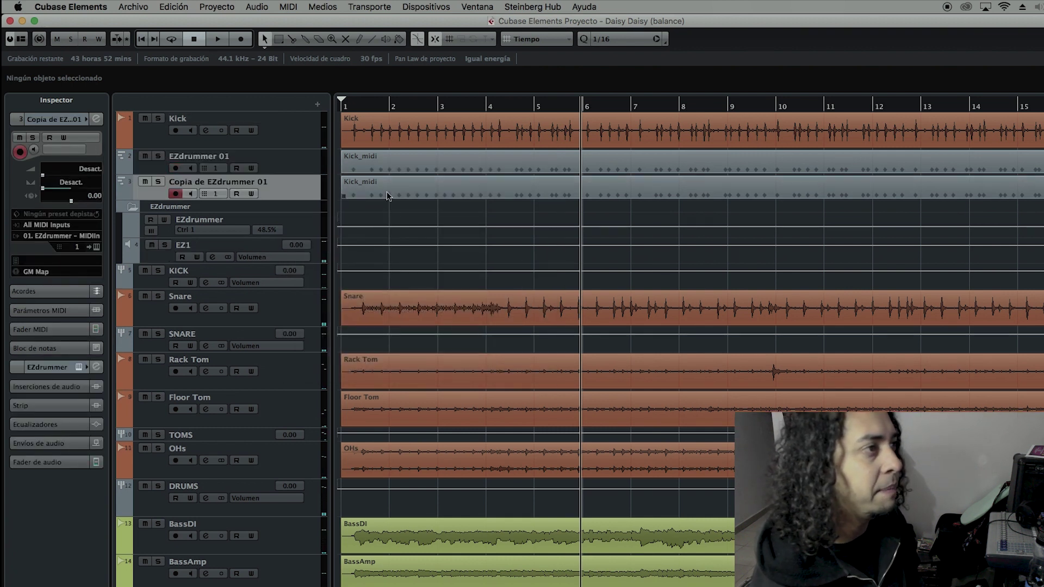
left_click(386, 192)
left_click_drag(292, 186, 324, 304)
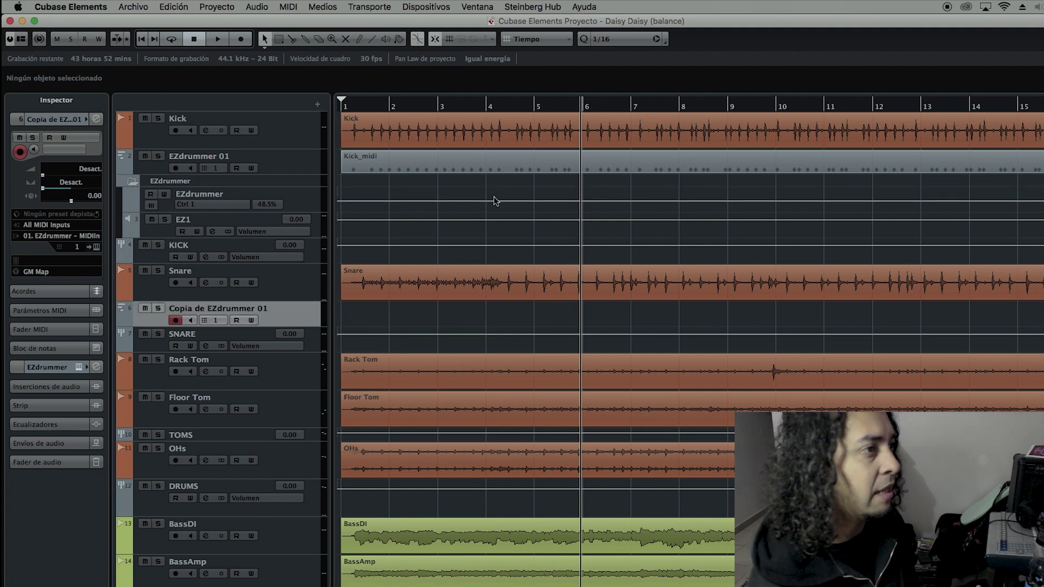
Open the Snare audio event in the sample editor and raise its hitpoint threshold to exclude the quieter bleed
left_click(497, 108)
left_click(505, 287)
double_click(505, 287)
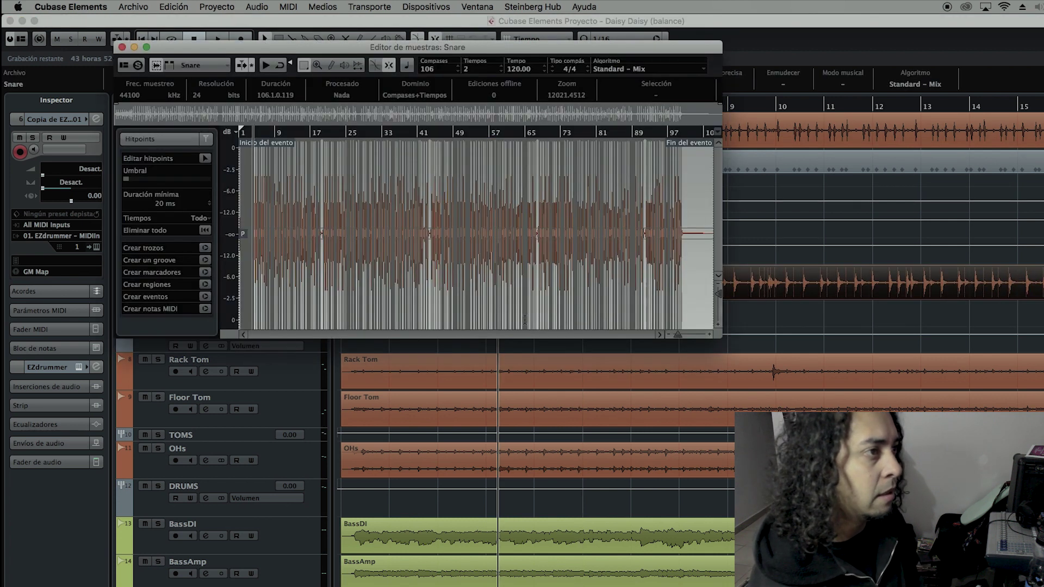
left_click_drag(679, 337, 689, 337)
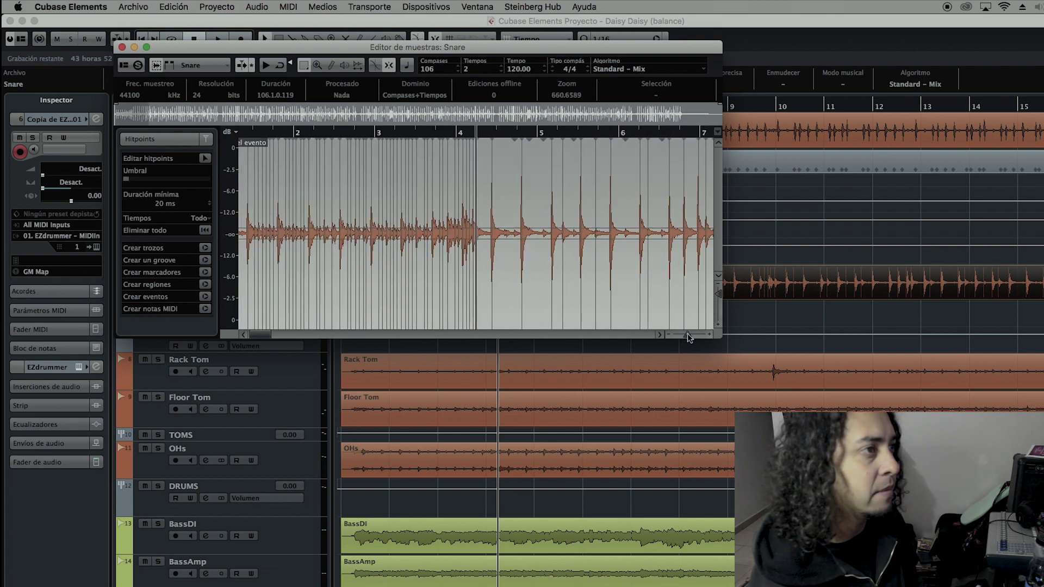
left_click_drag(136, 179, 150, 178)
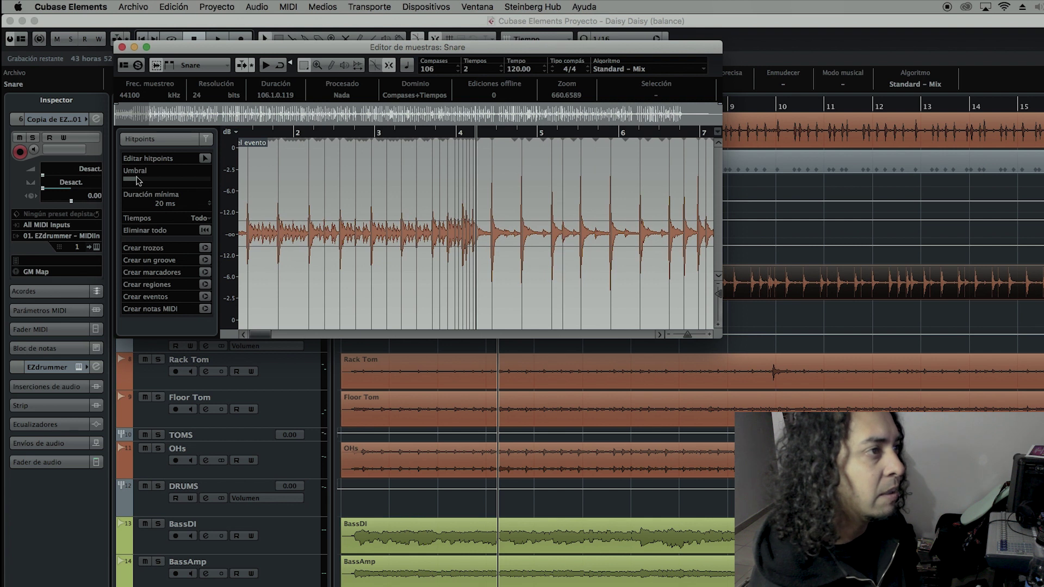
Inspect the snare hitpoints across the opening bars and fine-tune the threshold around the main snare hits
left_click(324, 134)
left_click_drag(689, 334, 688, 334)
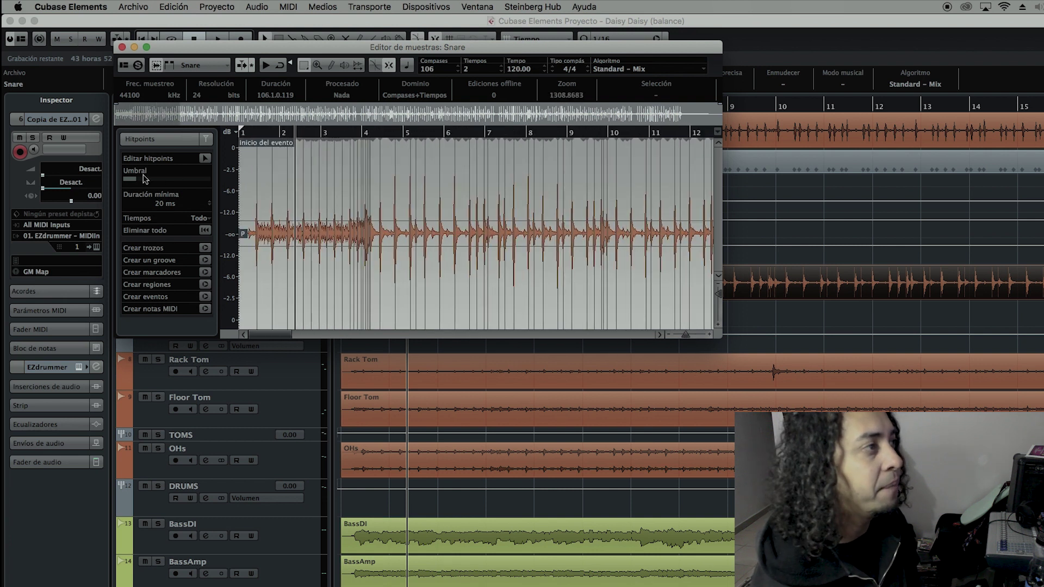
left_click_drag(384, 136, 386, 156)
left_click_drag(388, 164, 386, 161)
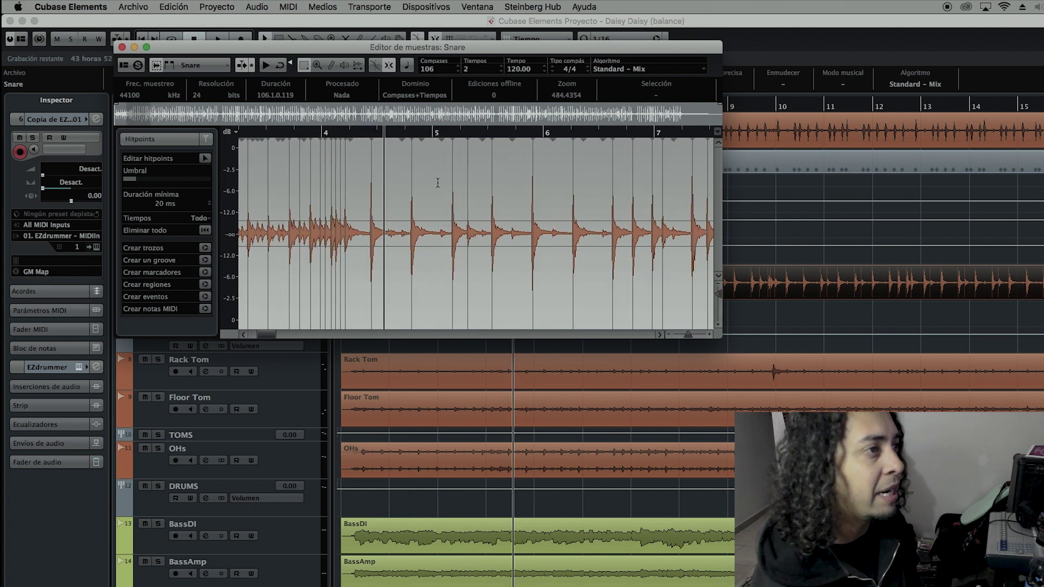
left_click(139, 179)
left_click_drag(140, 178, 136, 180)
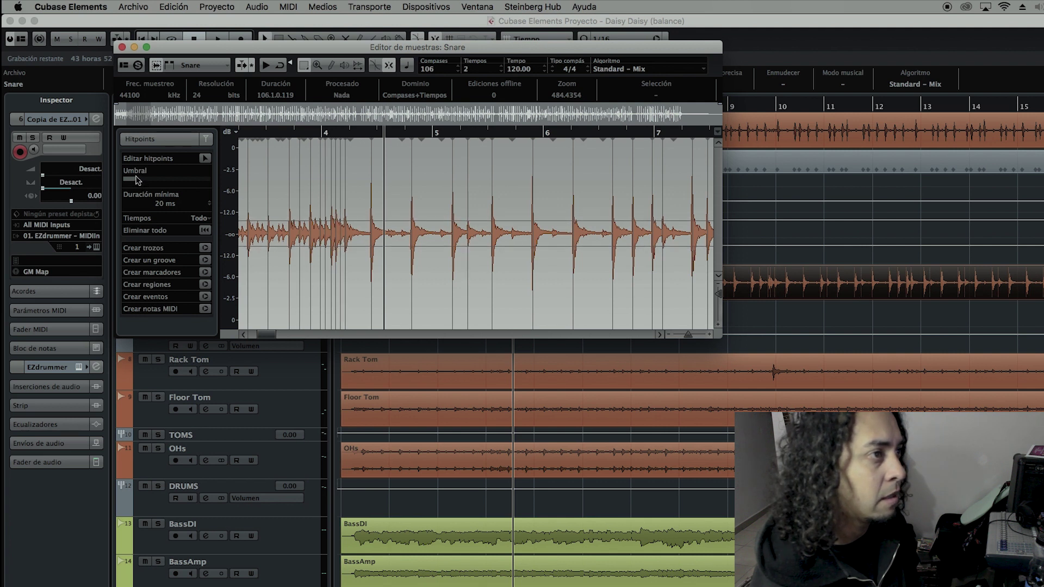
Convert the snare hitpoints to MIDI notes on the first selected track with fixed velocity 127, pitch D1 and length 1/8, and close the editor
left_click(205, 309)
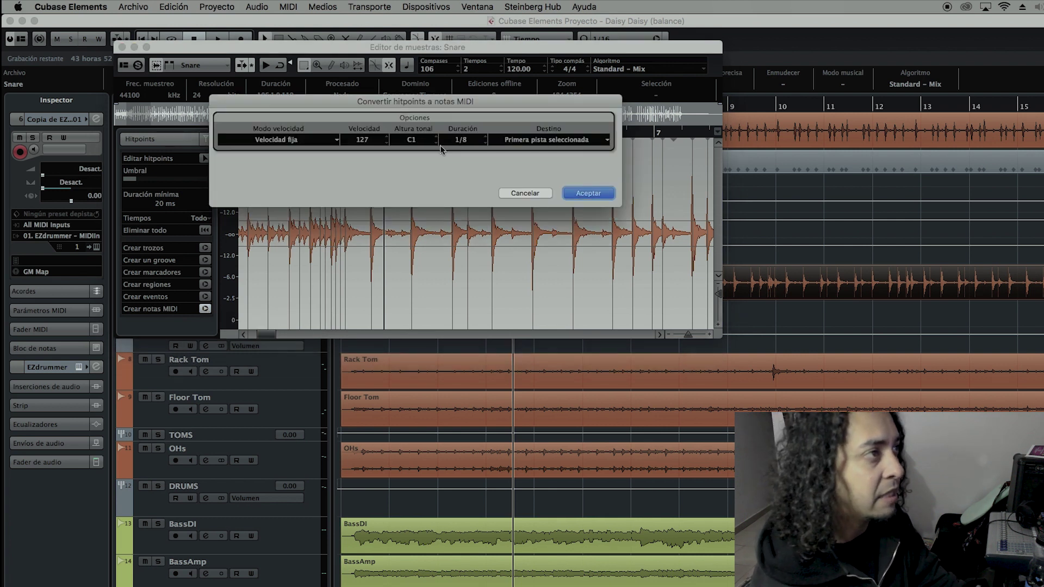
scroll(436, 144, "up", 10)
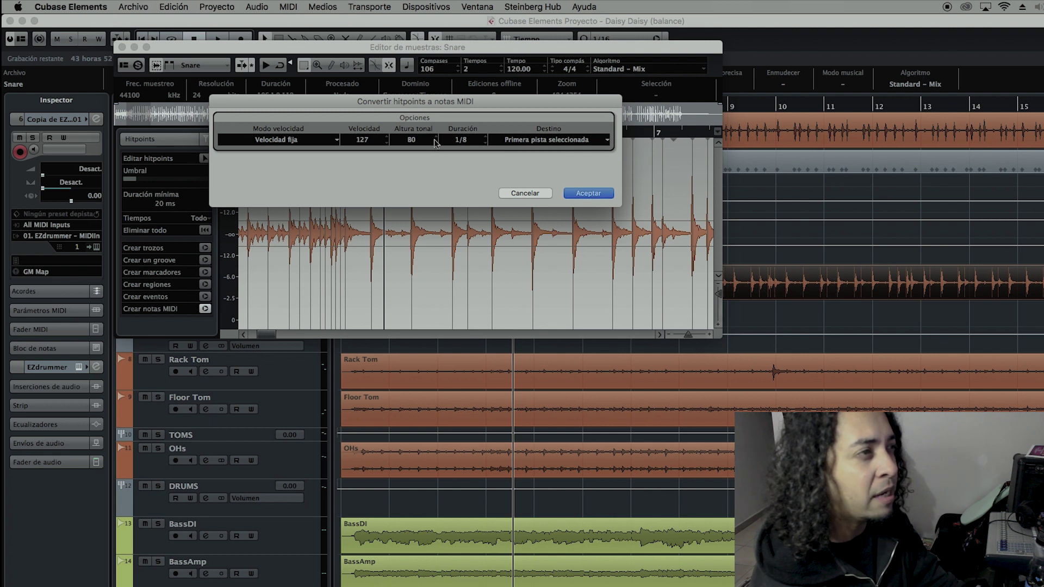
left_click(436, 138)
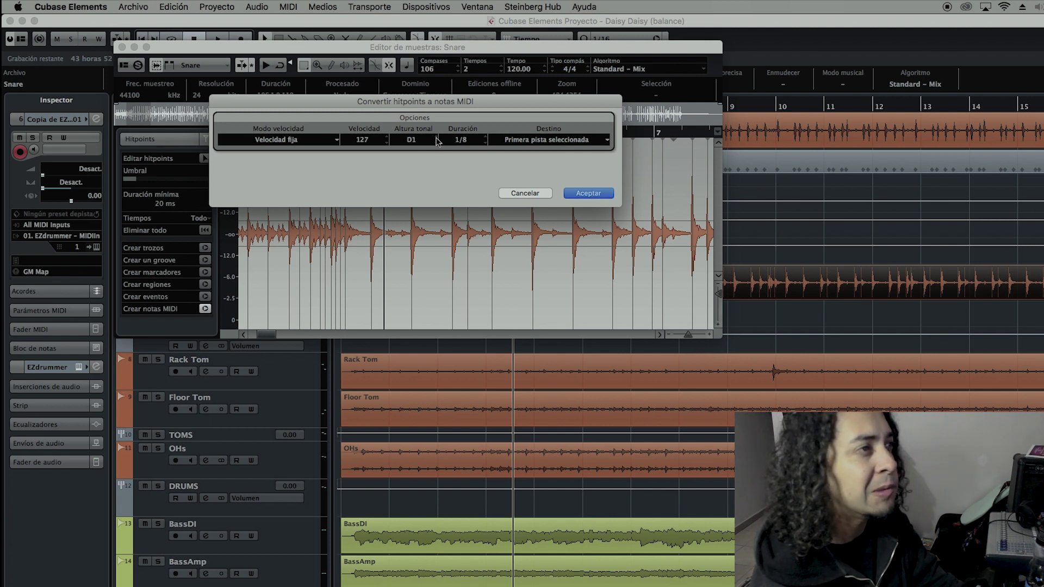
left_click(586, 193)
left_click(122, 47)
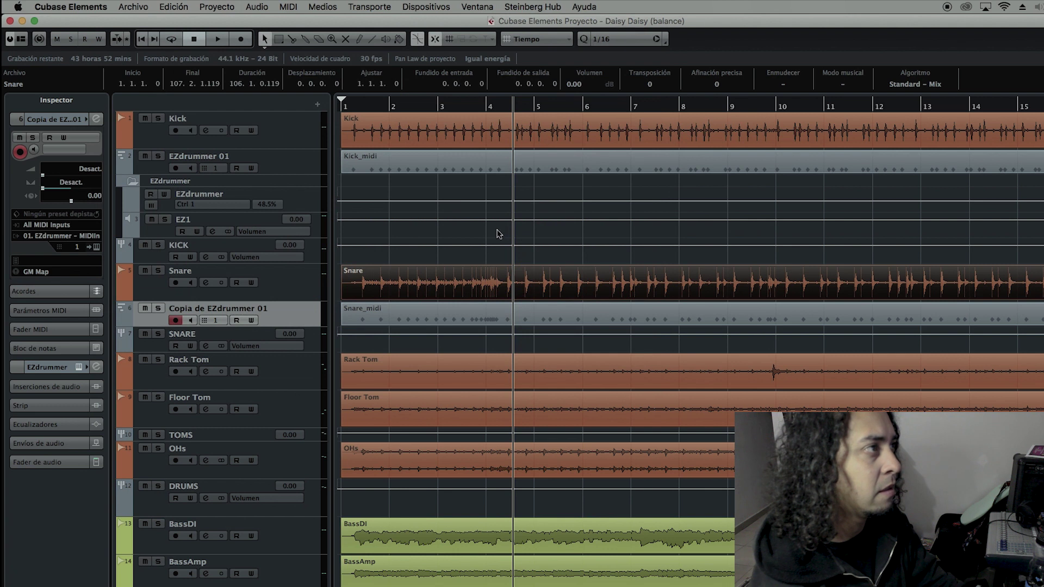
Compare playback with the duplicated EZdrummer snare track muted and unmuted
left_click(145, 308)
key("space")
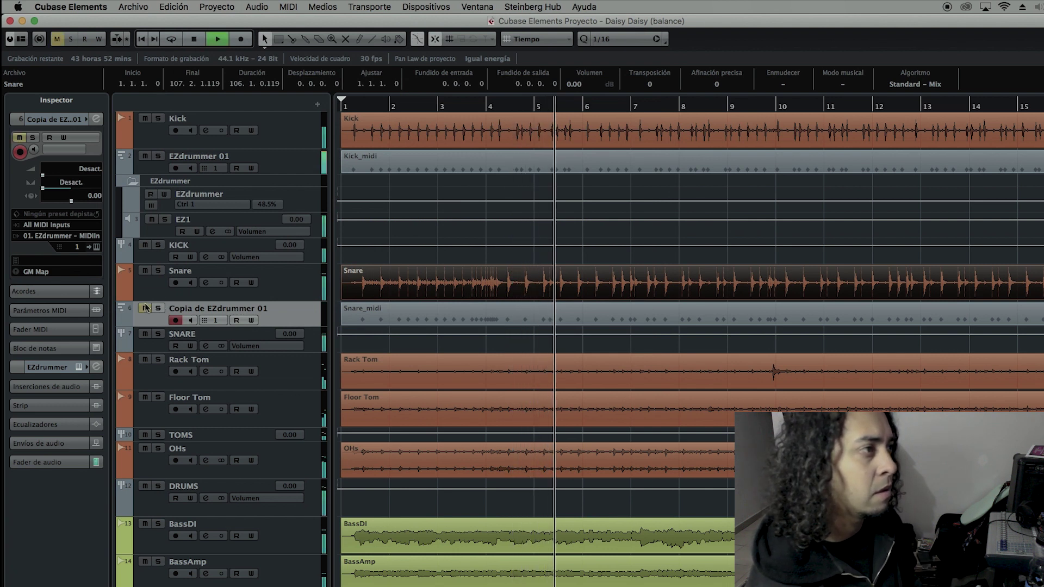
left_click(145, 308)
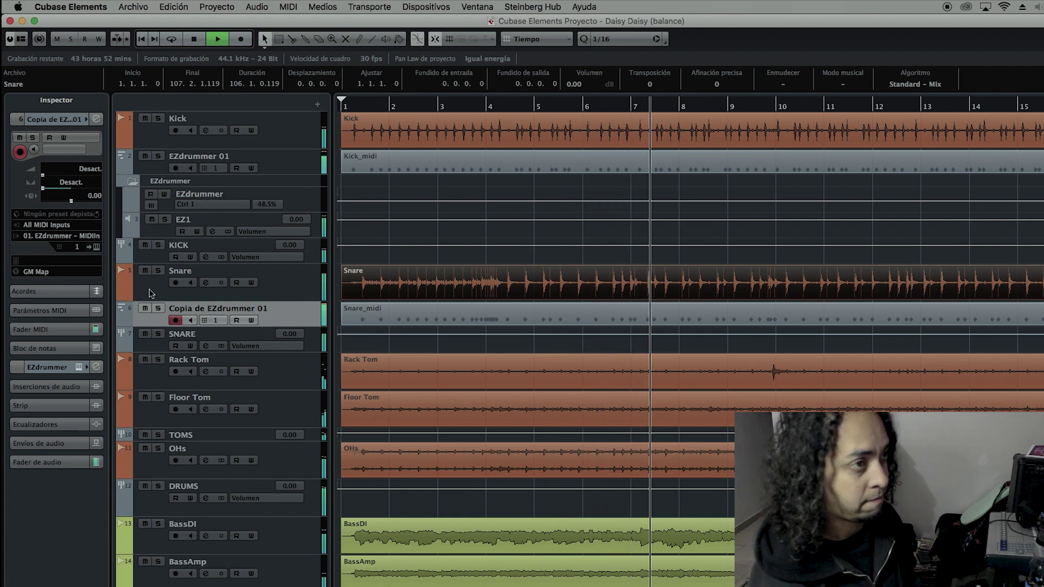
key("space")
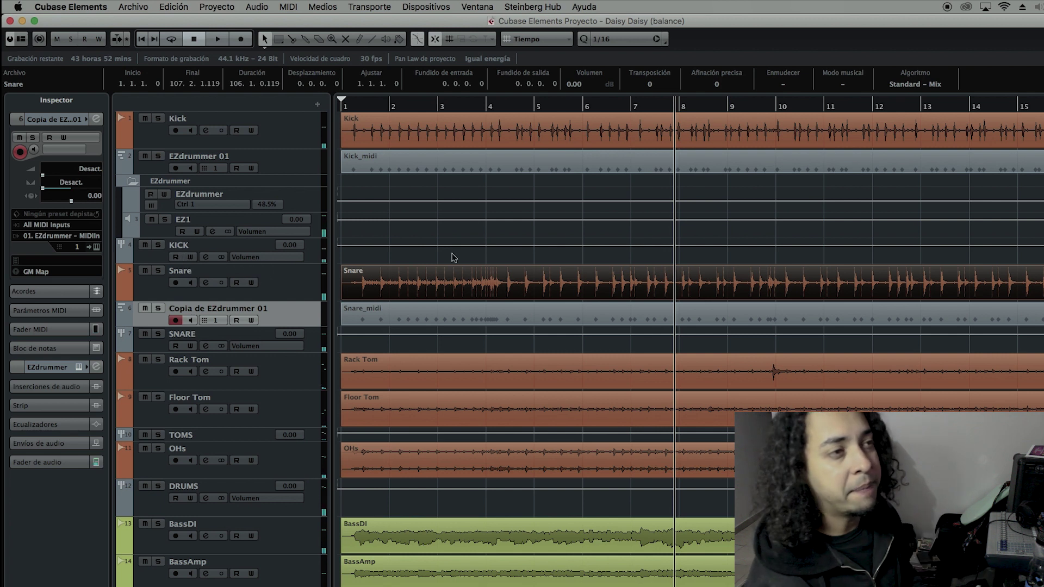
Play the mix from just before bar 5 to audition the recorded drums together with the triggered kick and snare
left_click_drag(528, 107, 589, 163)
key("space")
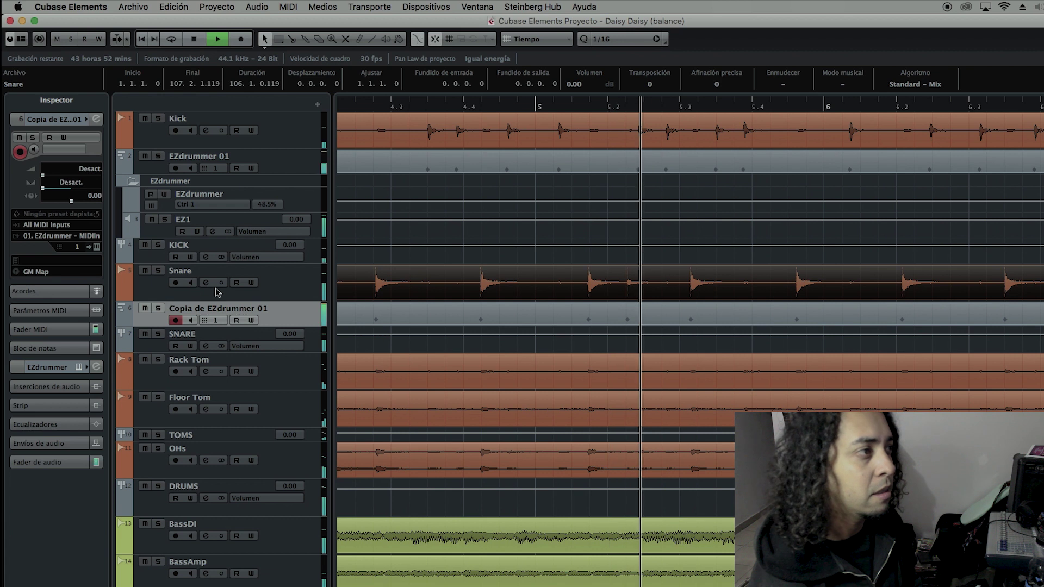
key("g")
key("g")
key("g")
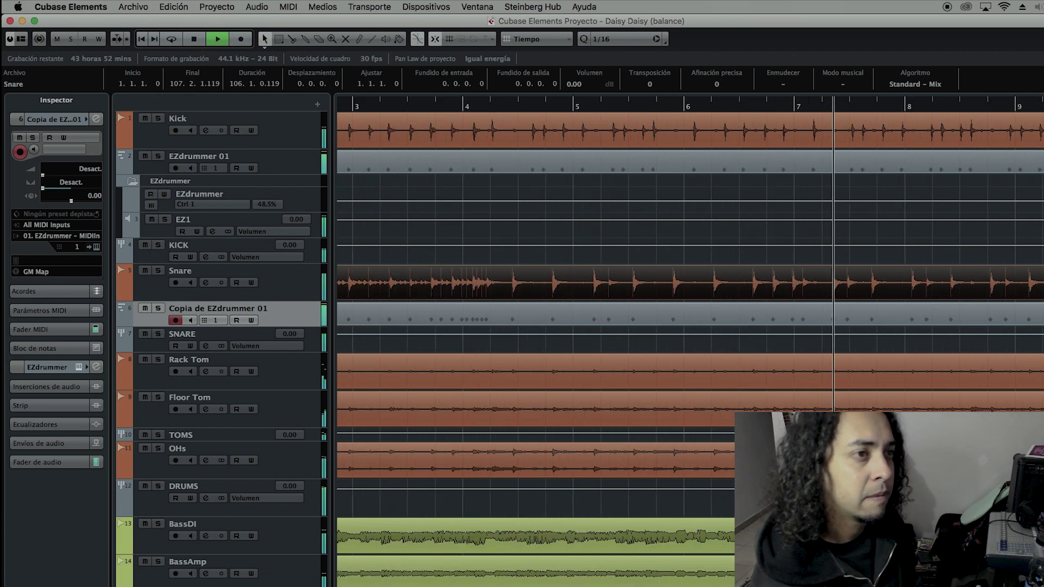
key("space")
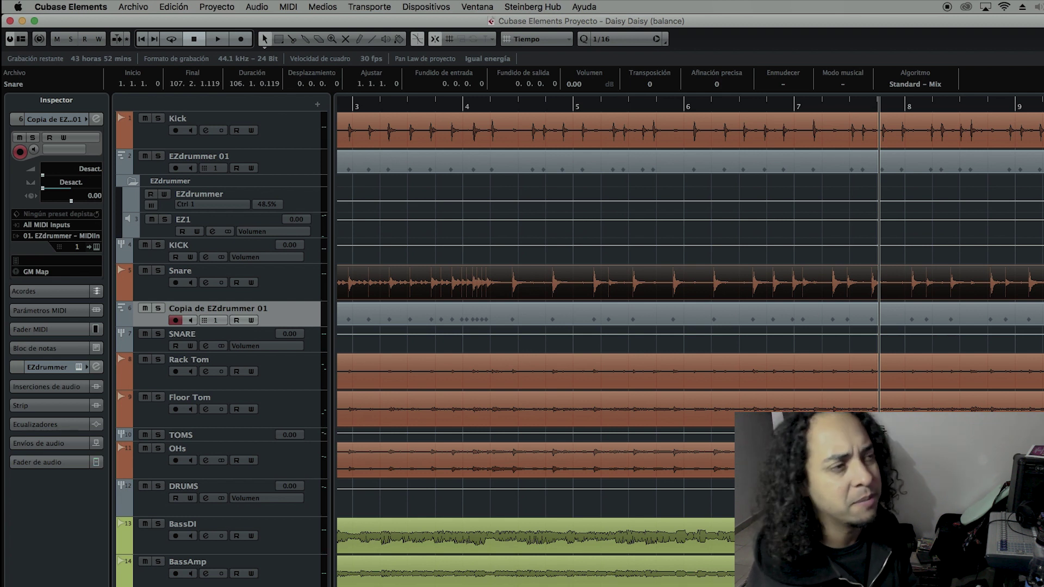
key("g")
key("g")
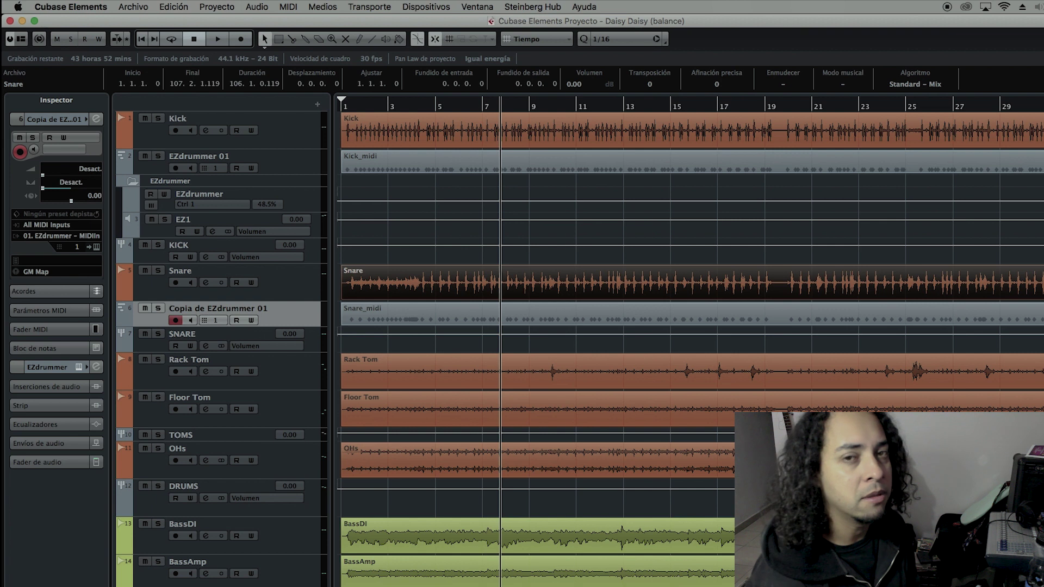